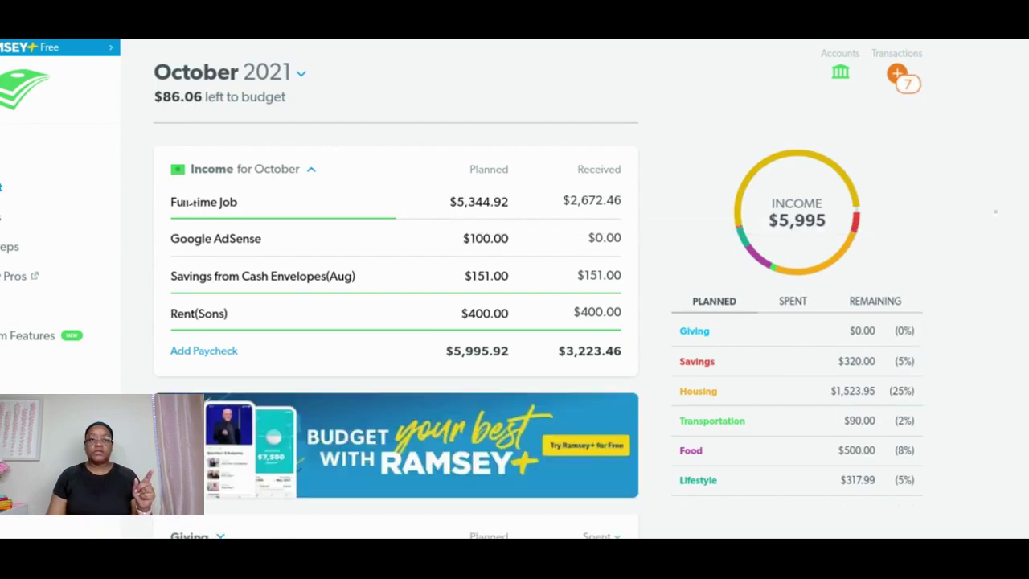
- Start the November 2021 budget as a copy of October's budget
left_click(300, 76)
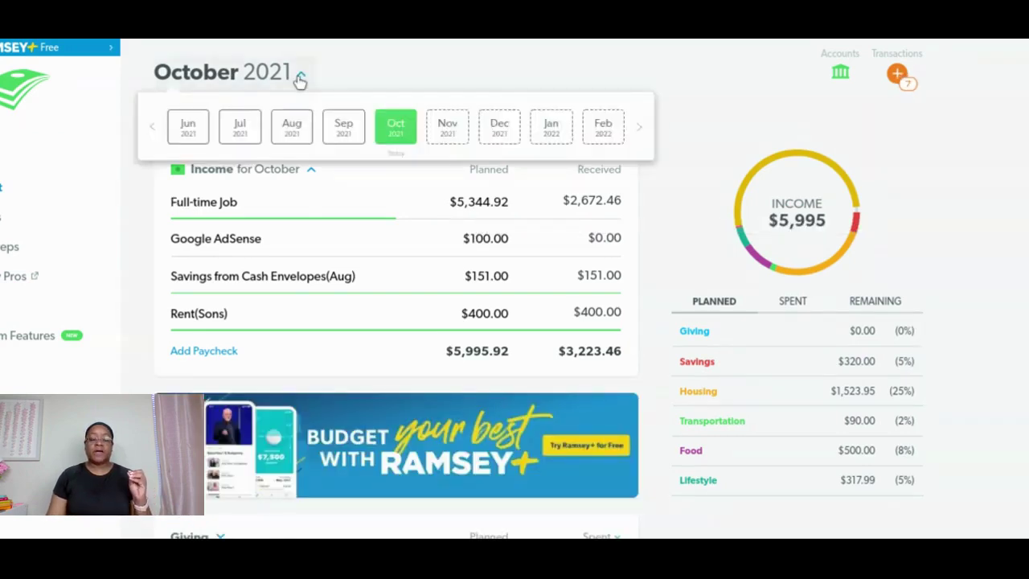
left_click(436, 131)
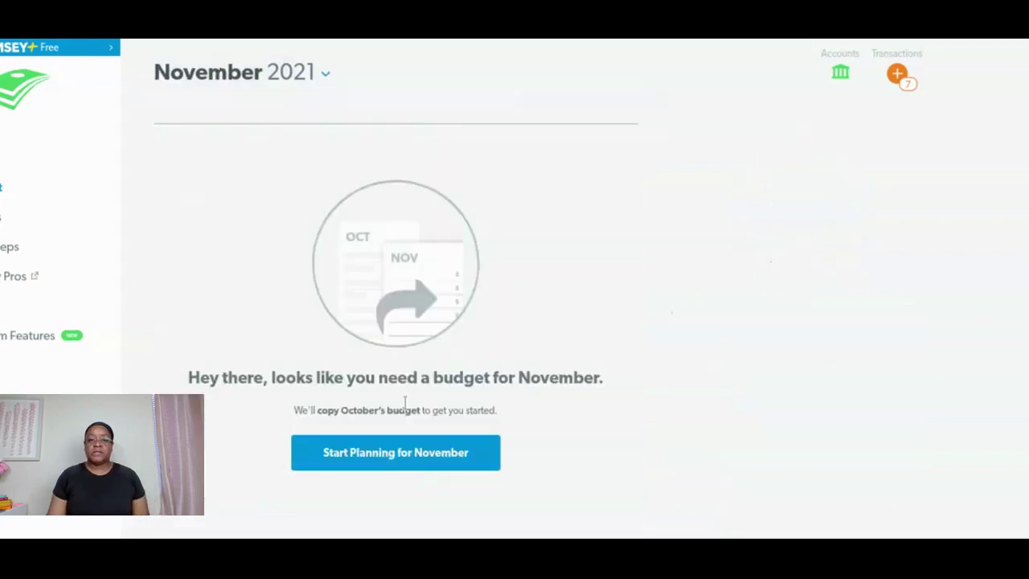
left_click(394, 455)
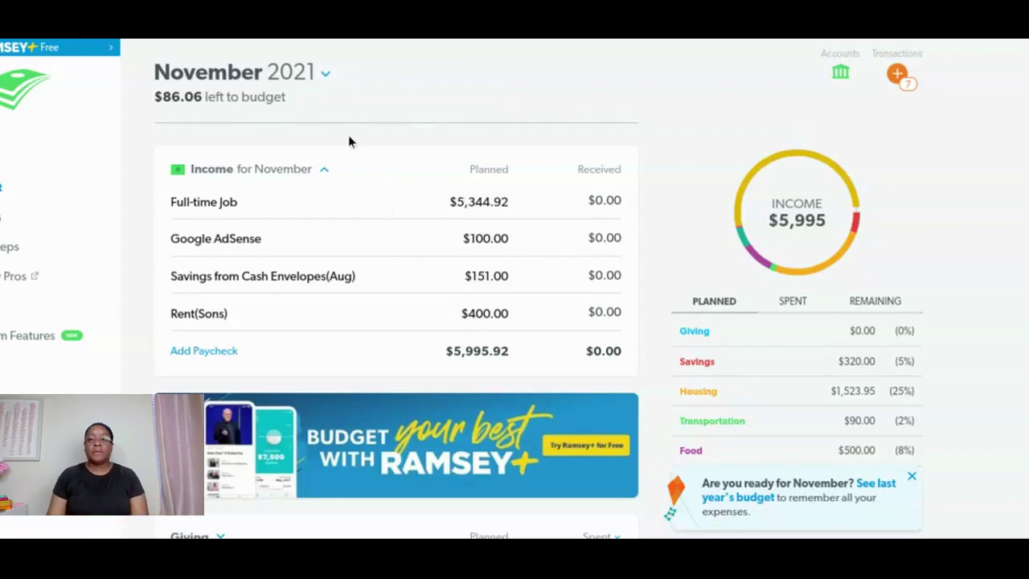
- Set the planned income for Full-time Job to $5,472
left_click(478, 202)
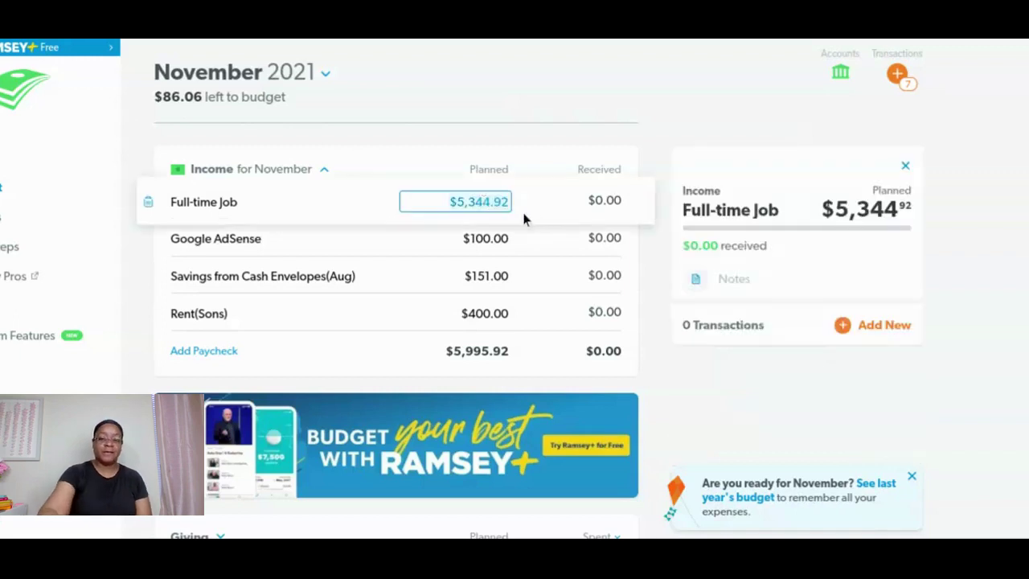
type("5472")
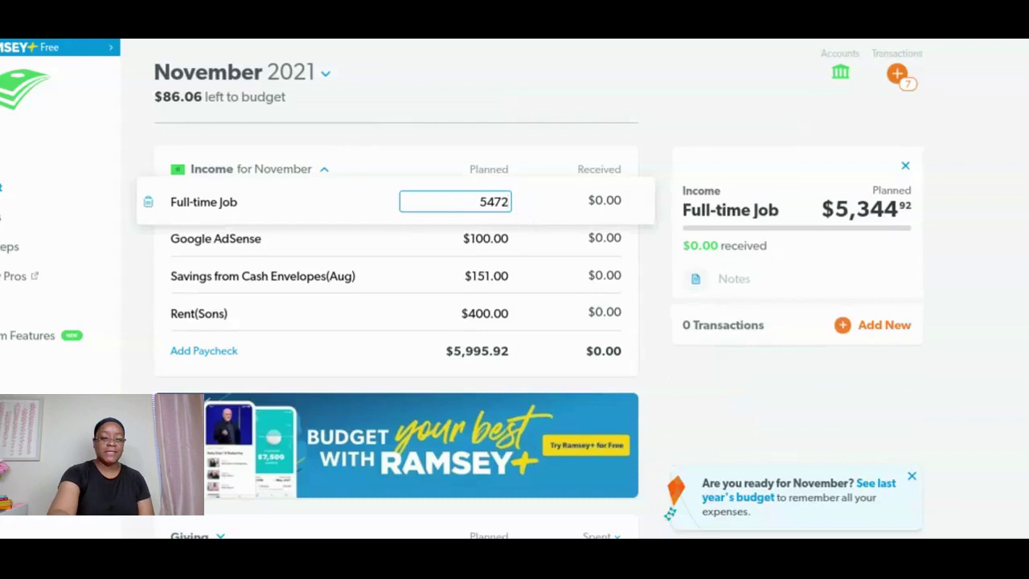
key("Tab")
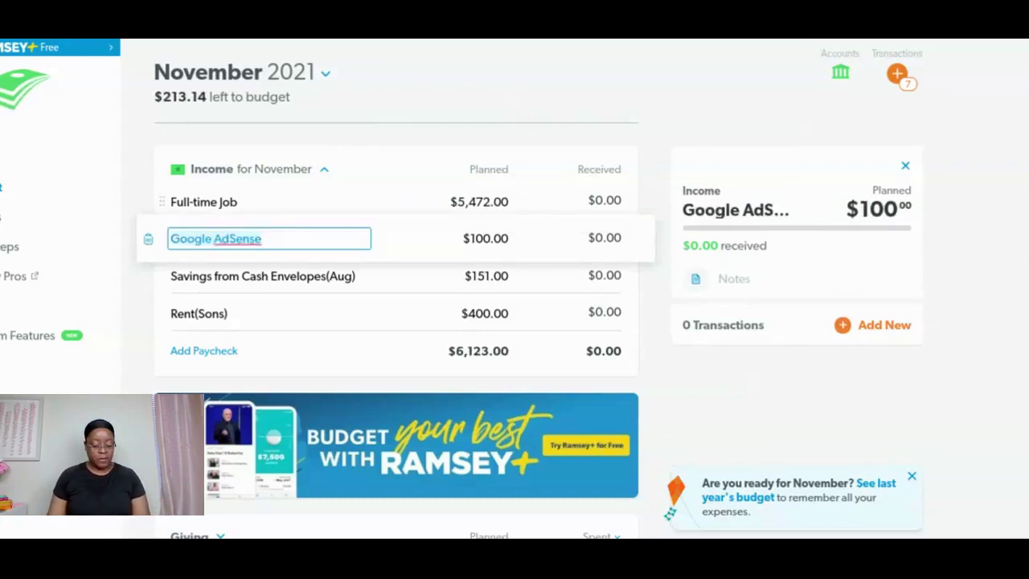
- Set the planned income for Savings from Cash Envelopes(Aug) to $100
left_click(486, 278)
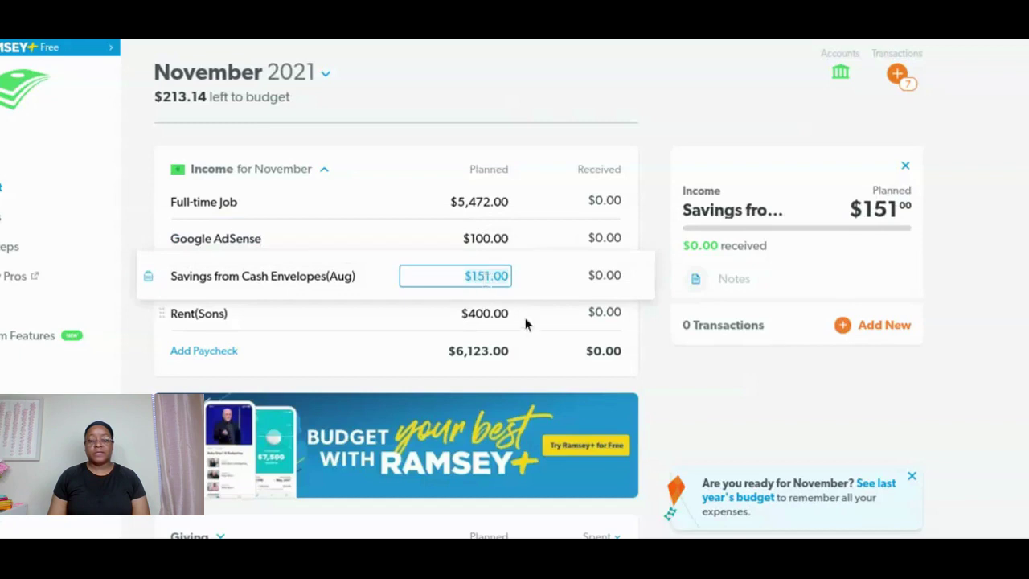
key("BackSpace")
type("100")
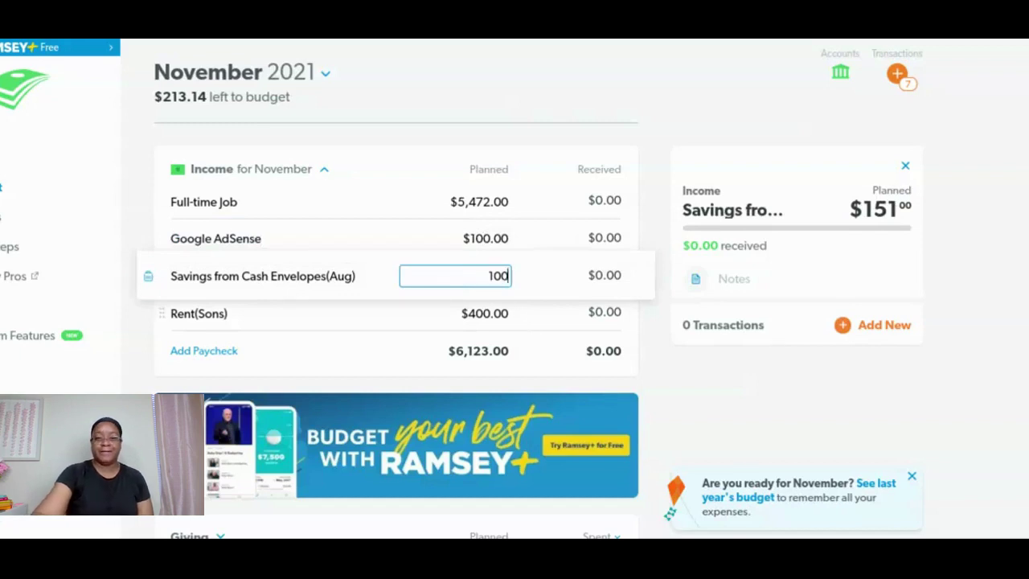
left_click(198, 313)
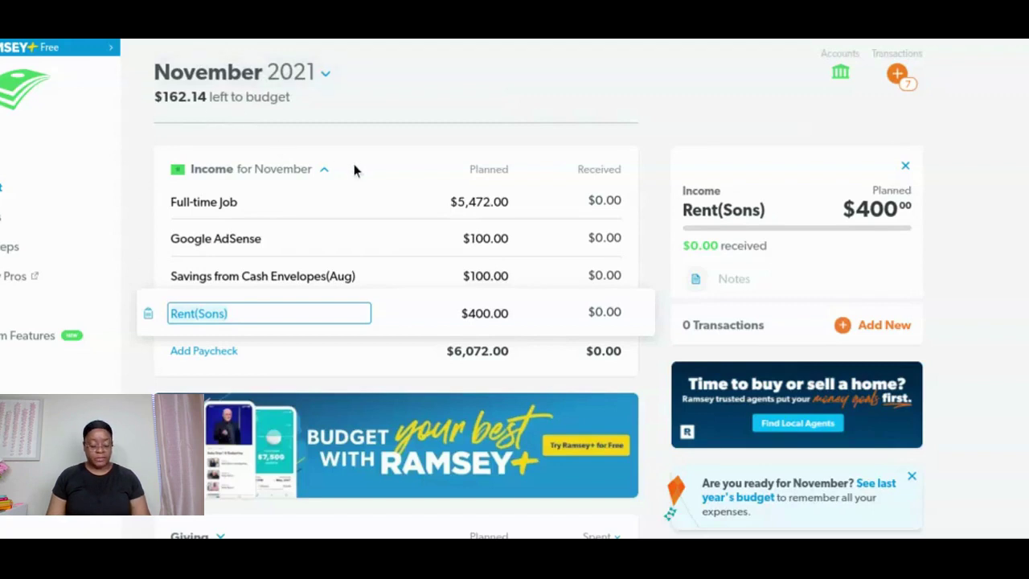
- Review the planned amounts in the Savings group, including Taxes(Quarterly Estimates) and Car Maintenance
scroll(354, 167, "down", 1)
scroll(354, 171, "down", 5)
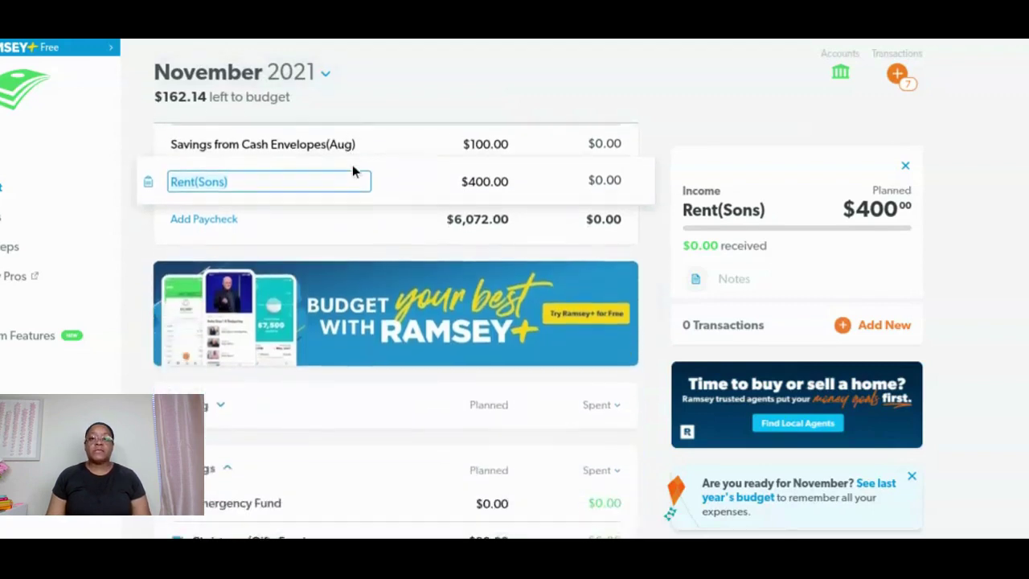
scroll(352, 168, "down", 2)
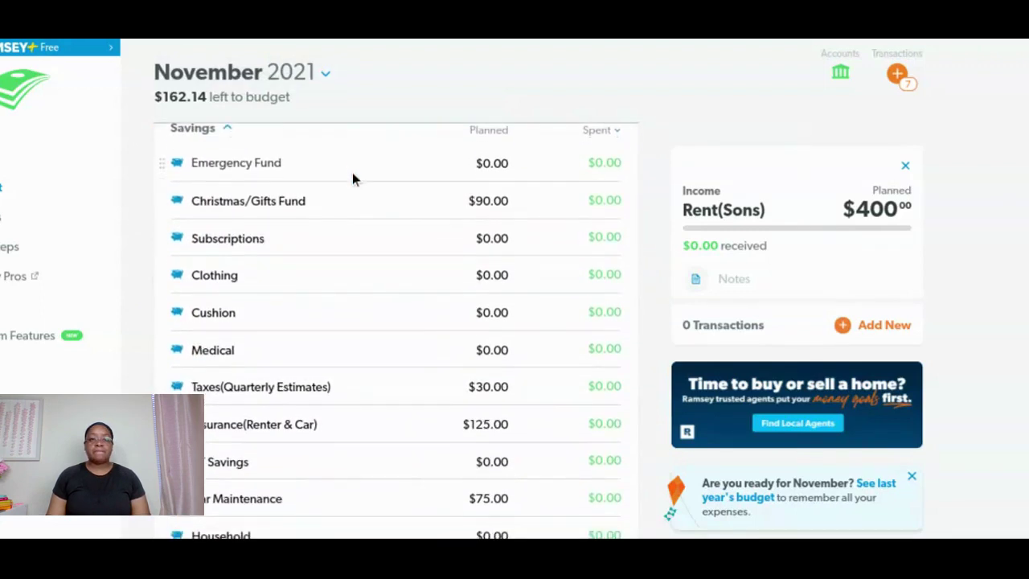
scroll(352, 173, "down", 1)
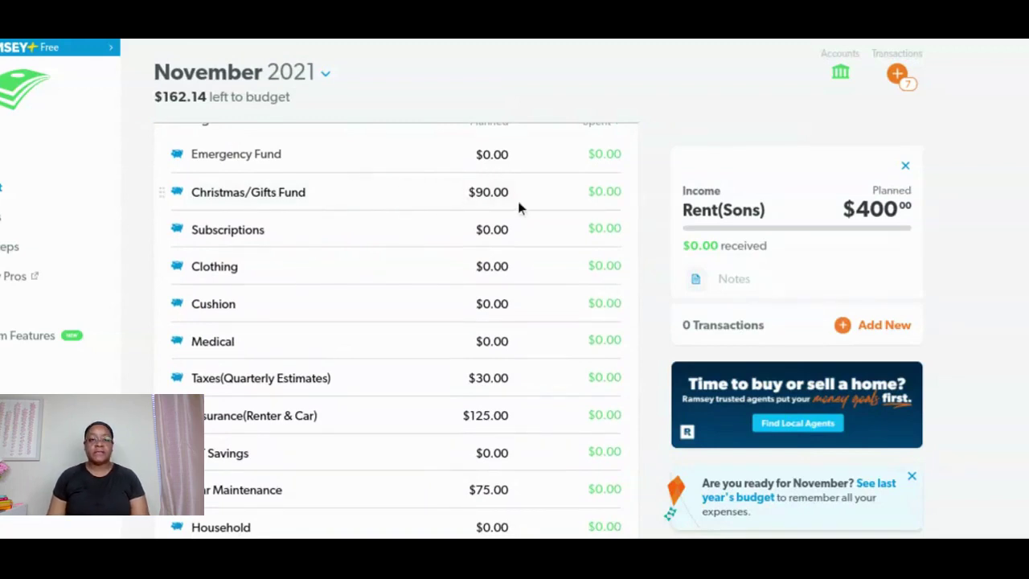
scroll(450, 268, "up", 2)
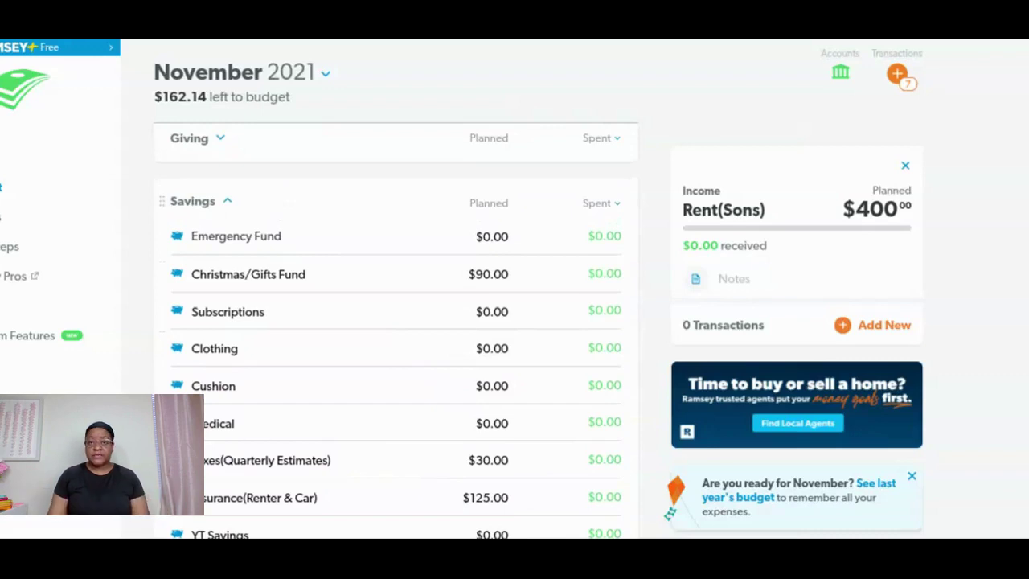
scroll(347, 370, "down", 4)
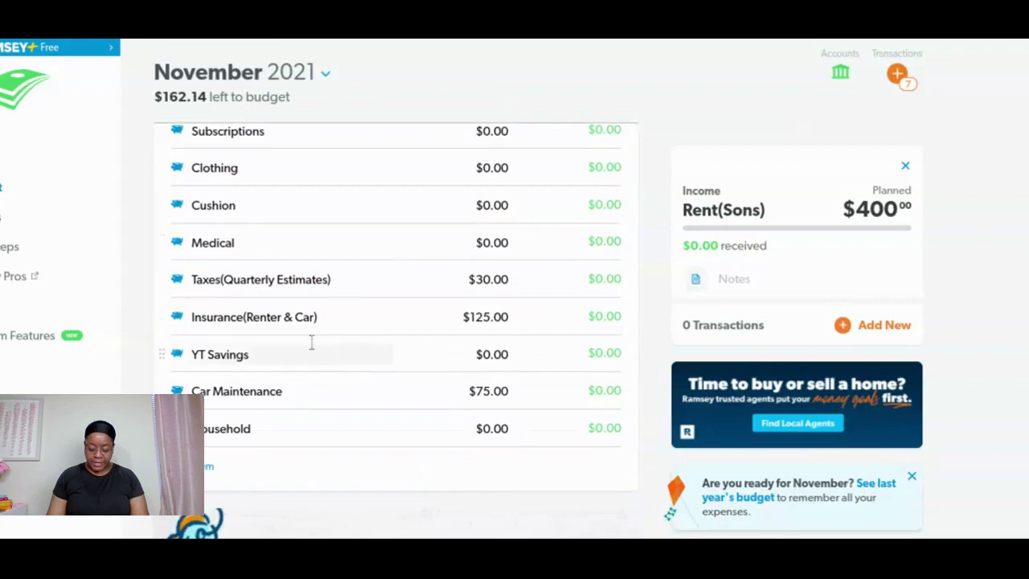
left_click(400, 279)
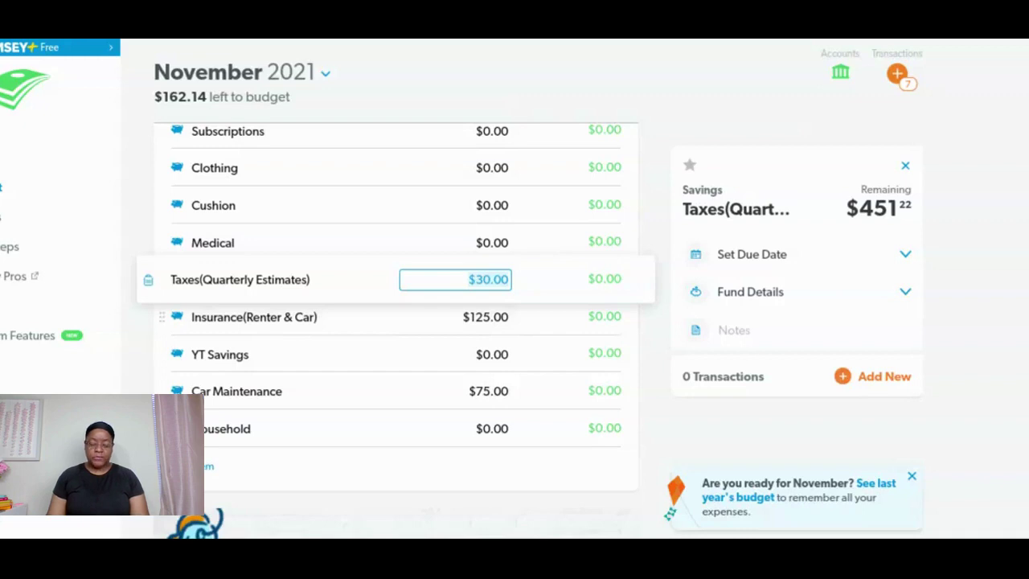
left_click(429, 392)
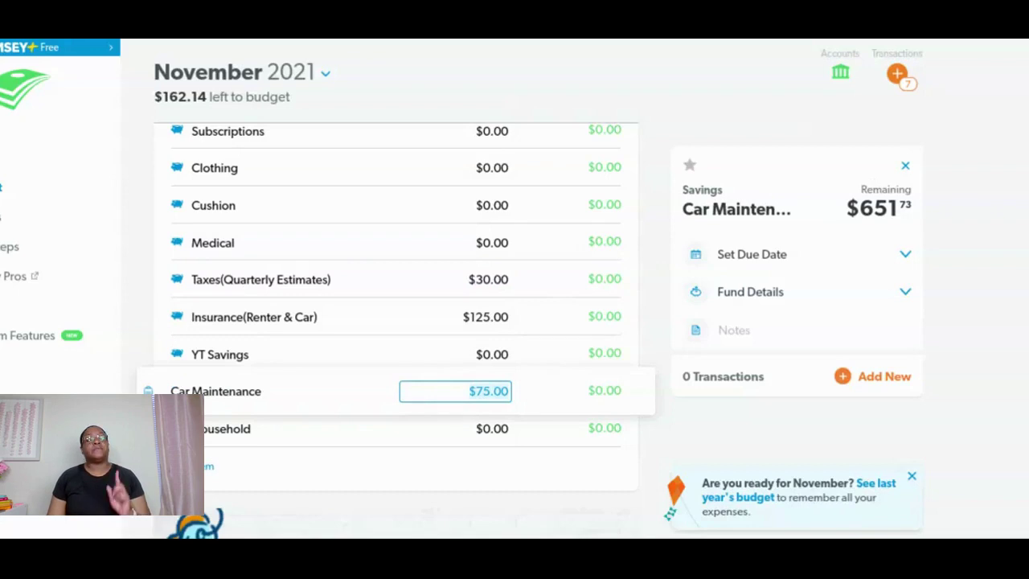
- Set the planned amount for Rent in the Housing group to $1,062
scroll(496, 395, "down", 3)
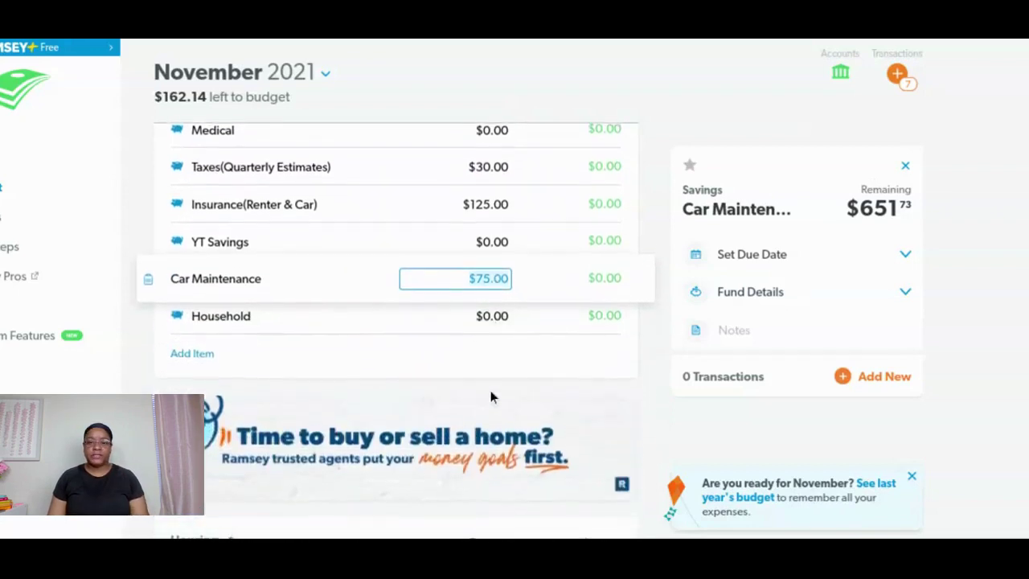
scroll(493, 397, "down", 1)
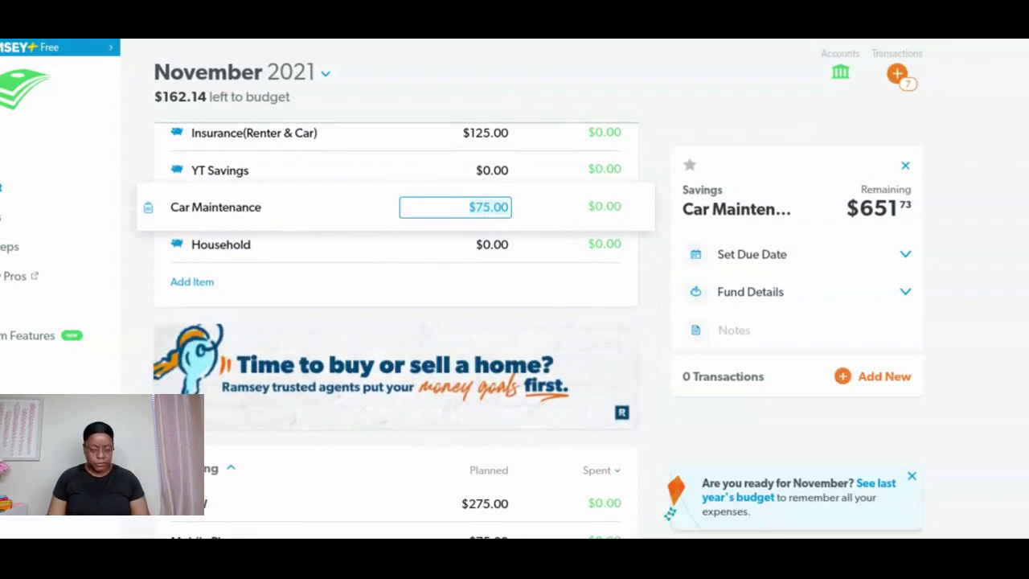
scroll(488, 379, "down", 6)
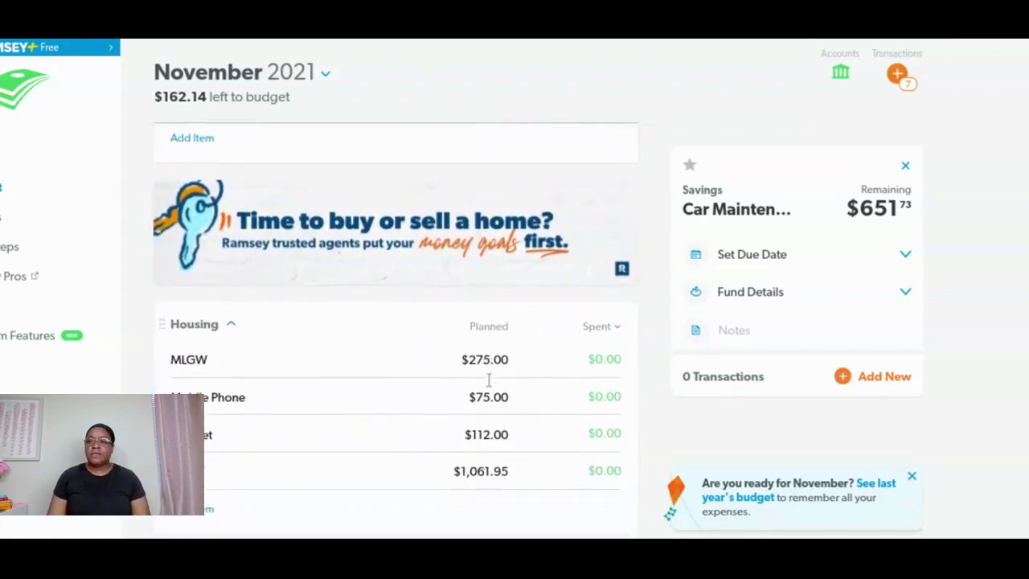
scroll(544, 306, "down", 2)
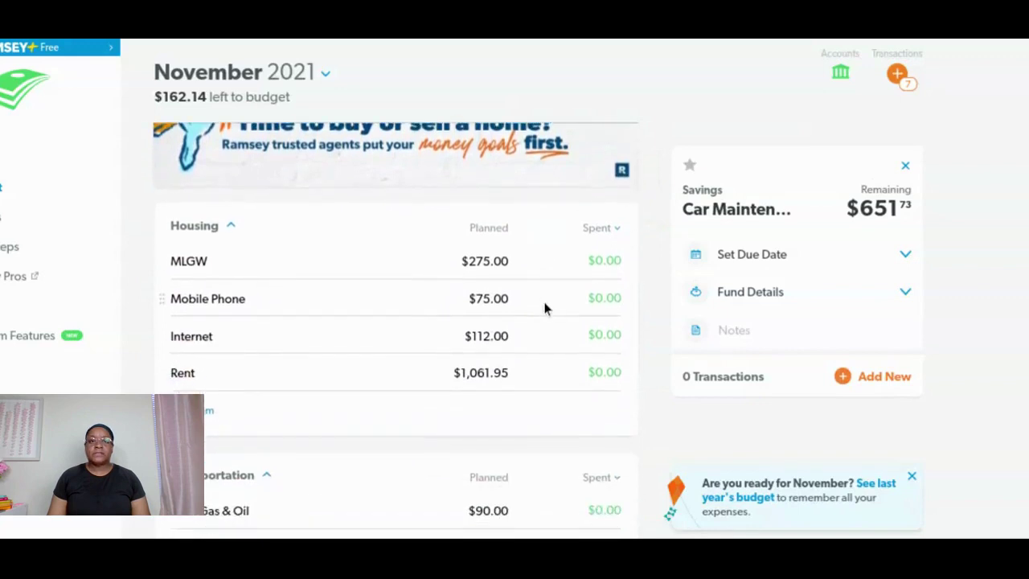
scroll(544, 308, "down", 1)
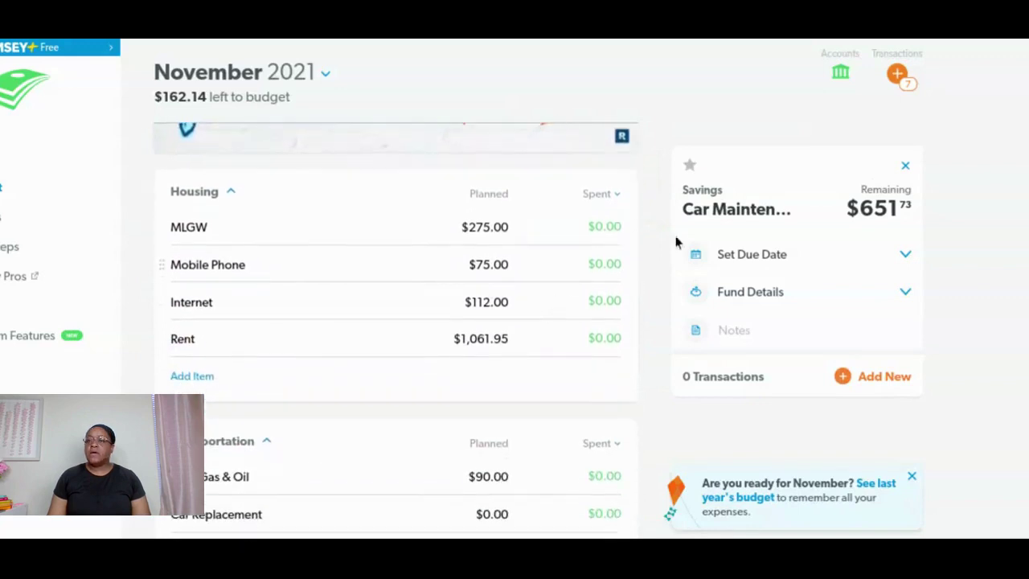
left_click(903, 166)
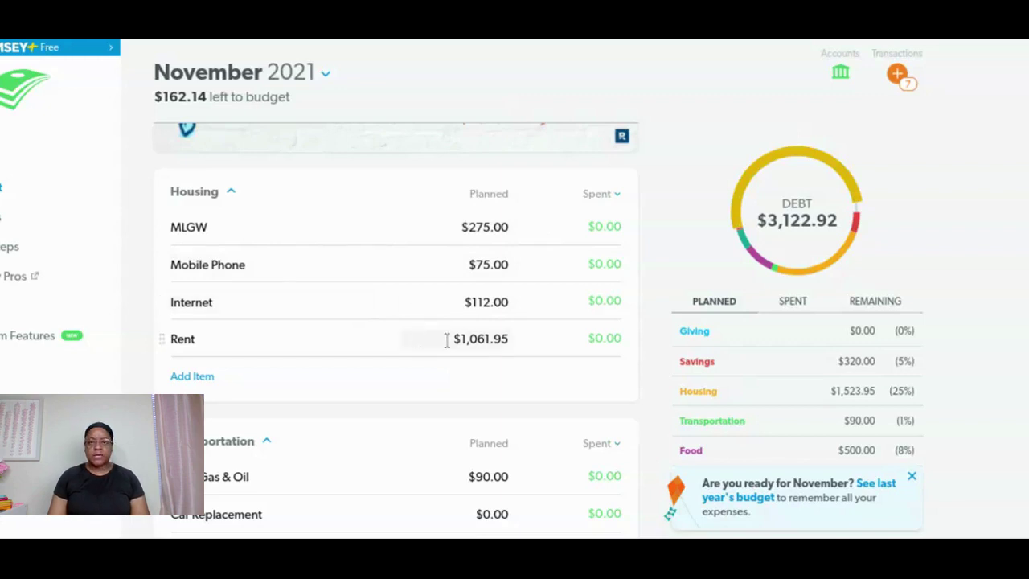
left_click(473, 338)
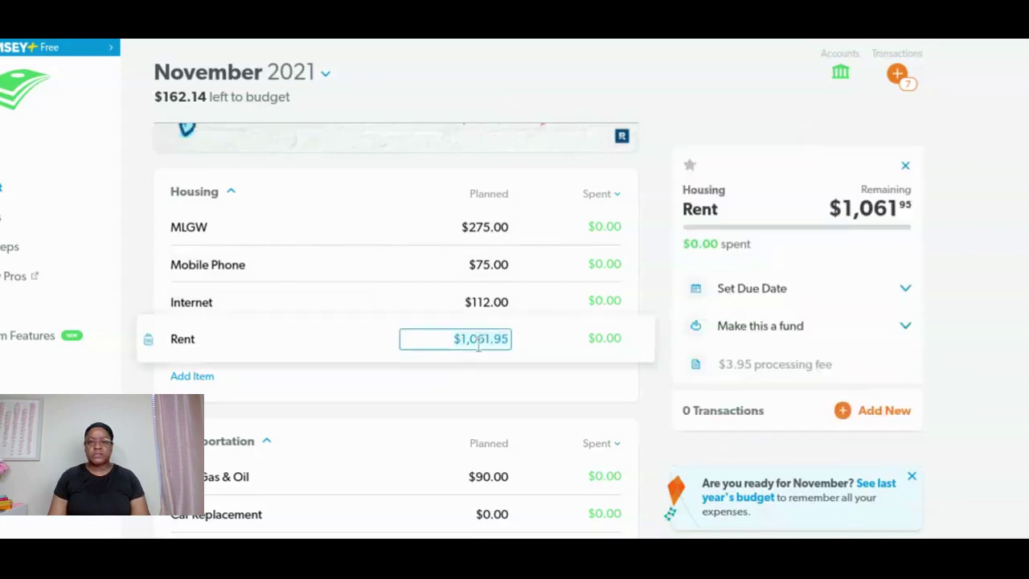
left_click(473, 338)
key("Return")
left_click(508, 342)
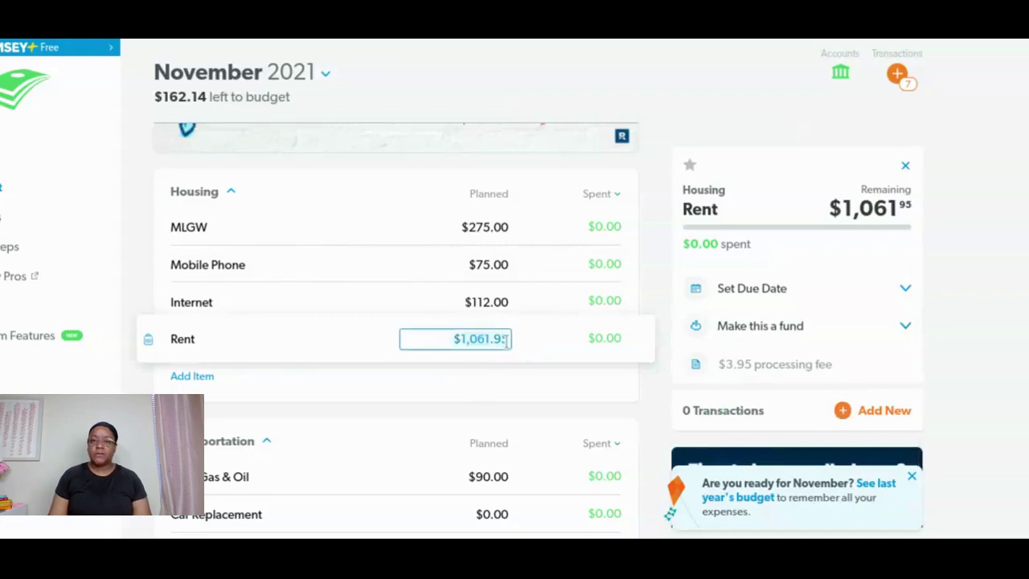
key("BackSpace")
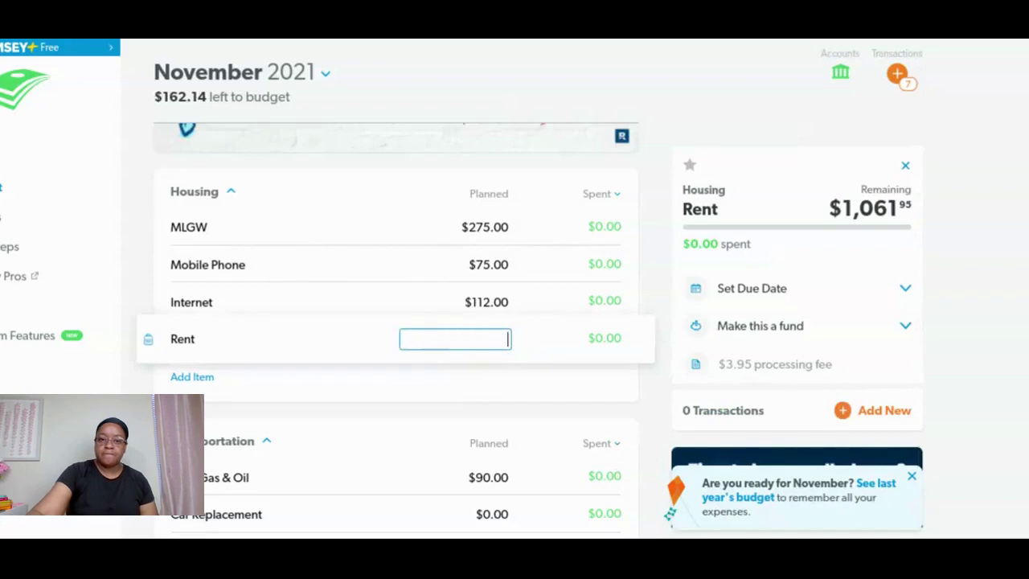
type("1,062")
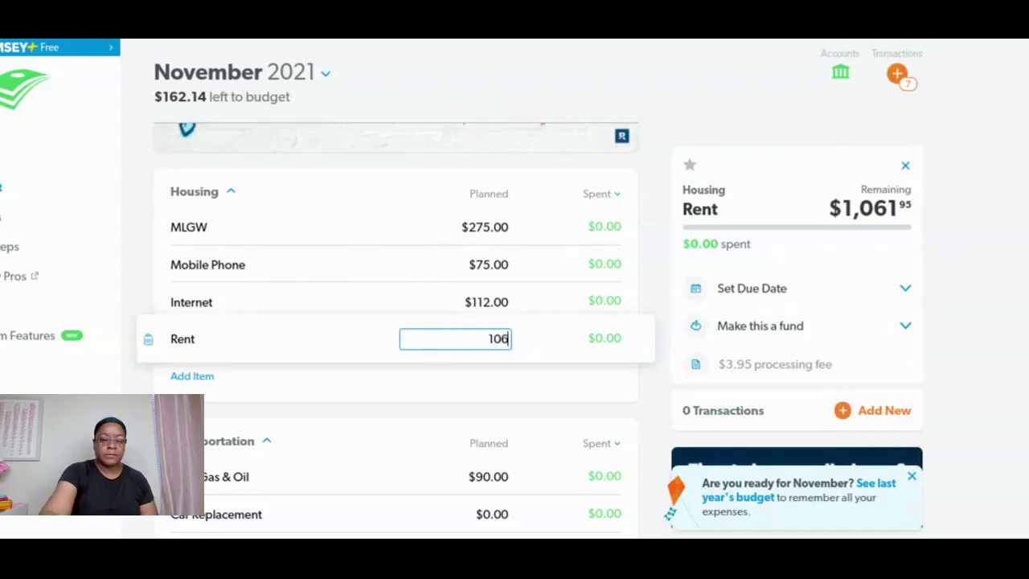
key("Tab")
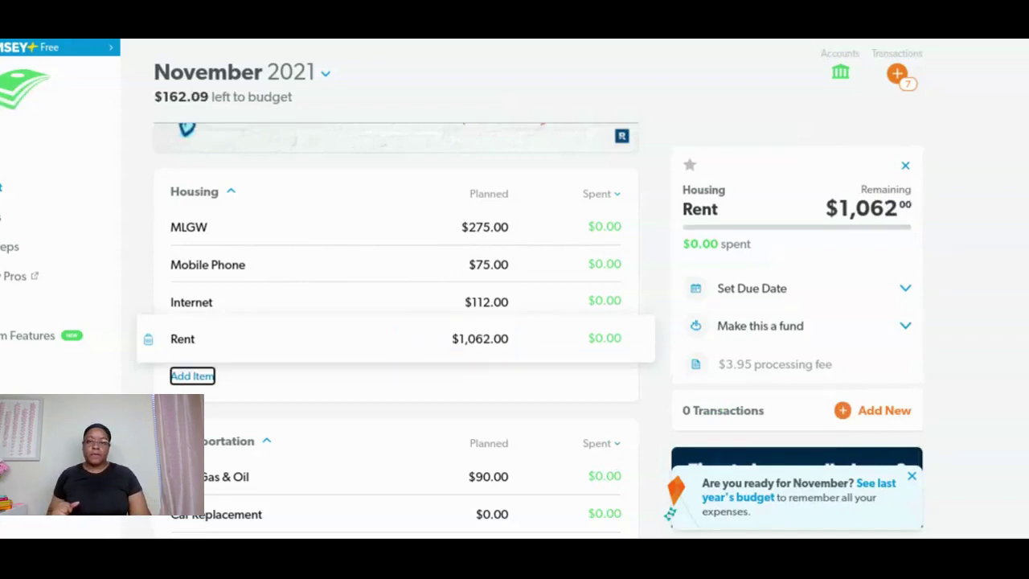
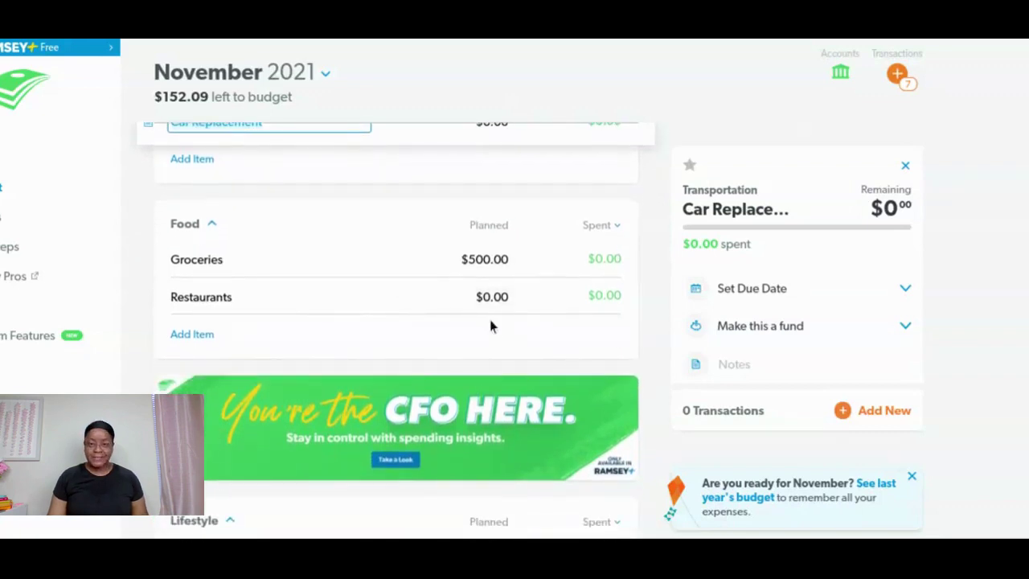
- Set the planned amount for Restaurants in the Food group to $40
left_click(493, 299)
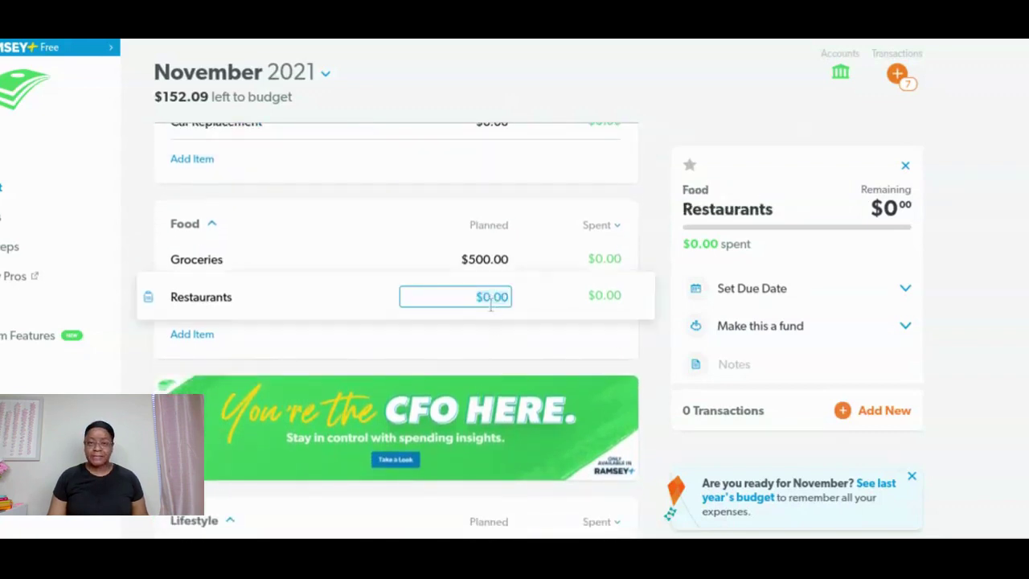
type("40")
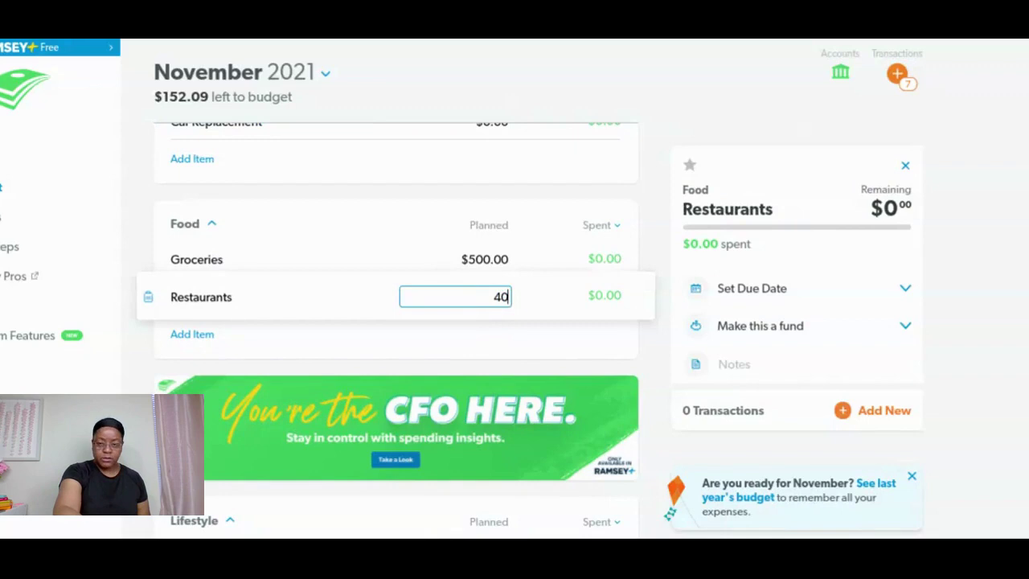
key("Tab")
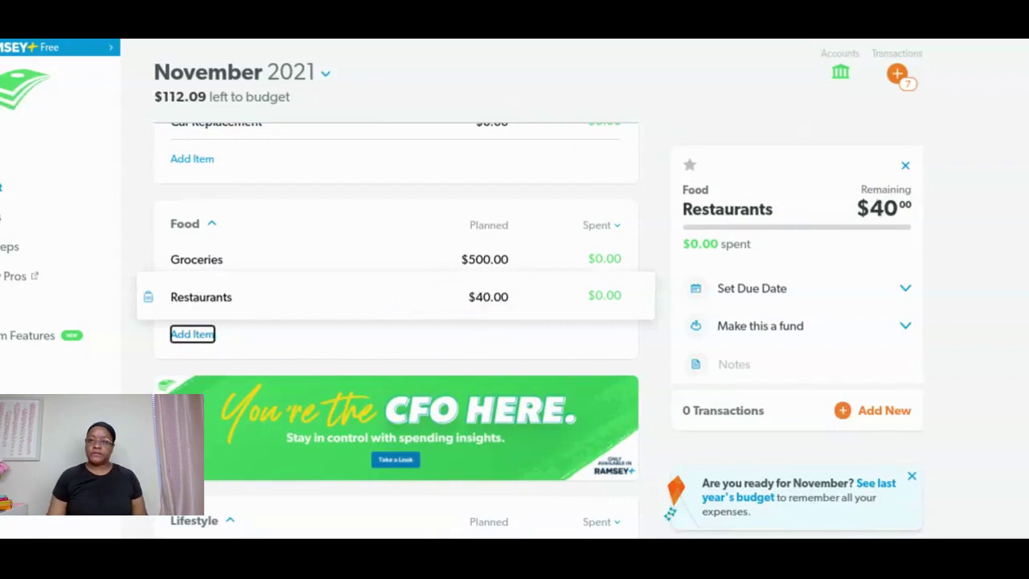
- Set the planned amount for Subscriptions in the Lifestyle group to $3
scroll(462, 342, "up", 1)
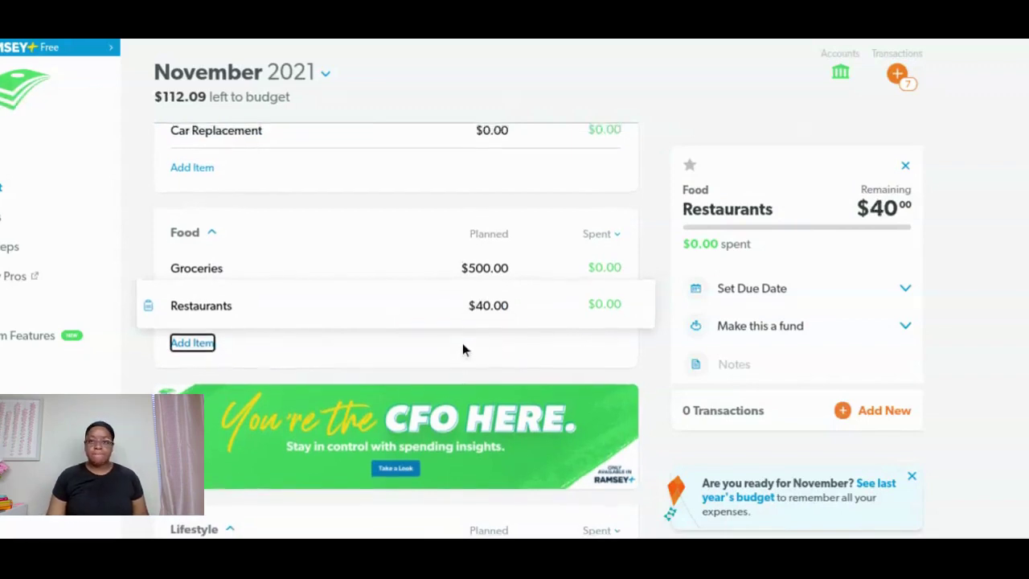
scroll(458, 342, "down", 2)
scroll(458, 344, "down", 3)
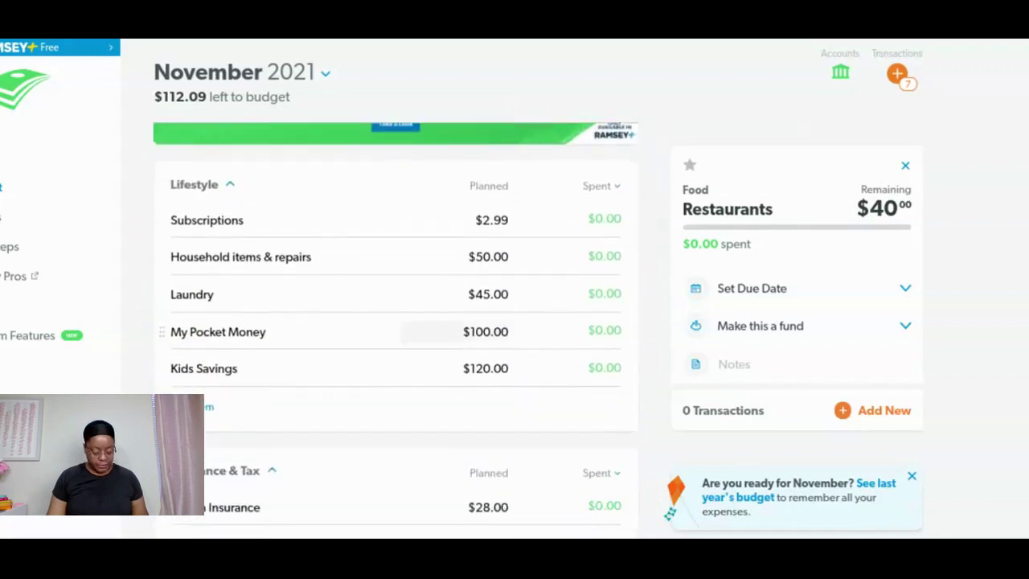
left_click(504, 220)
key("BackSpace")
type("3")
key("Tab")
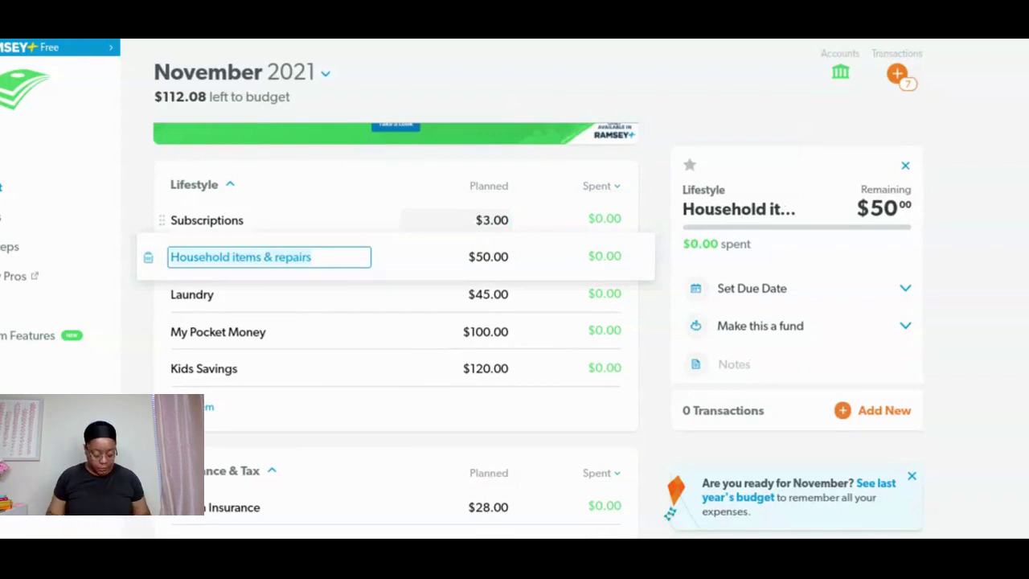
- Set the planned amount for My Pocket Money in the Lifestyle group to $275
left_click(365, 298)
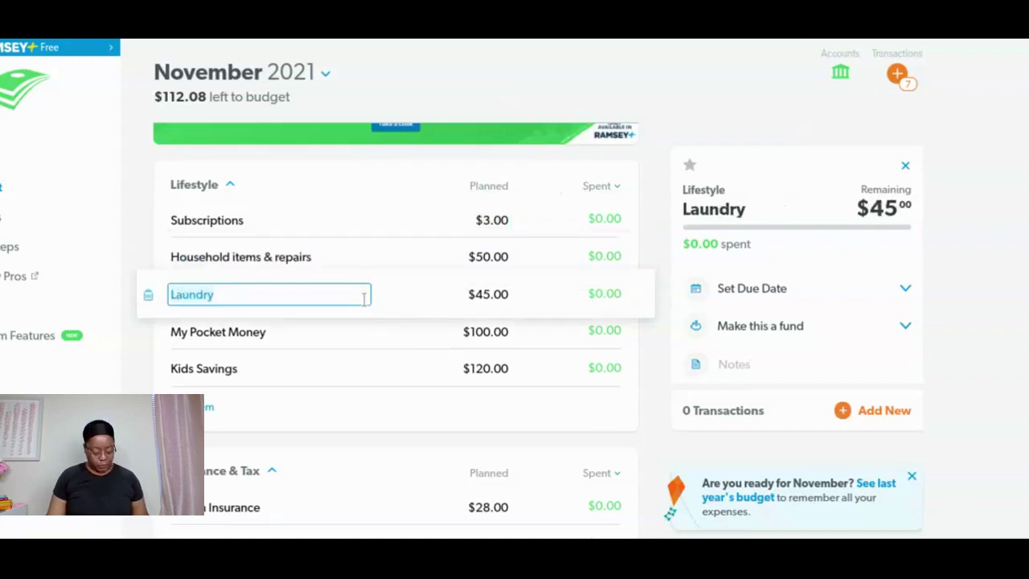
left_click(376, 330)
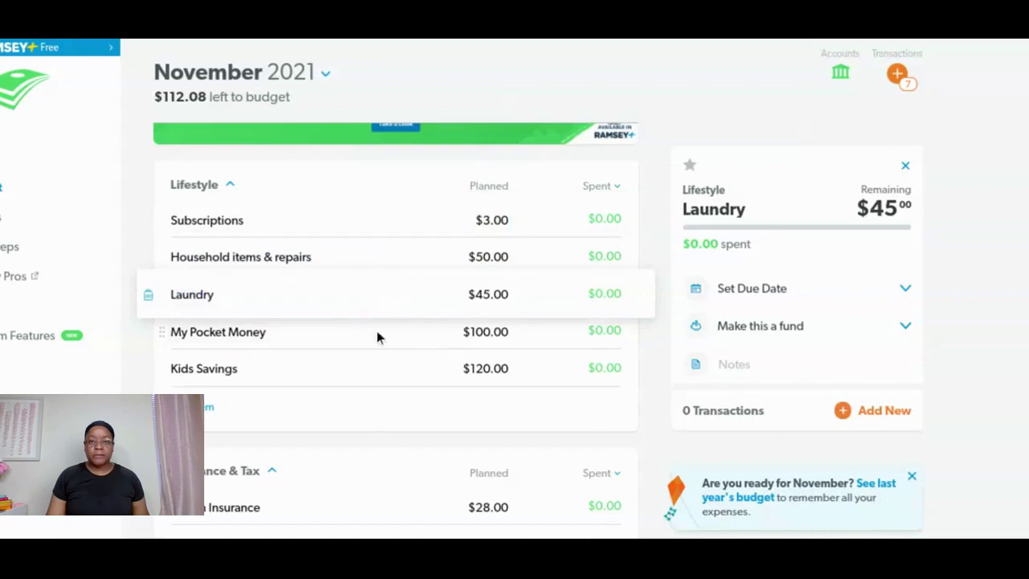
left_click(495, 335)
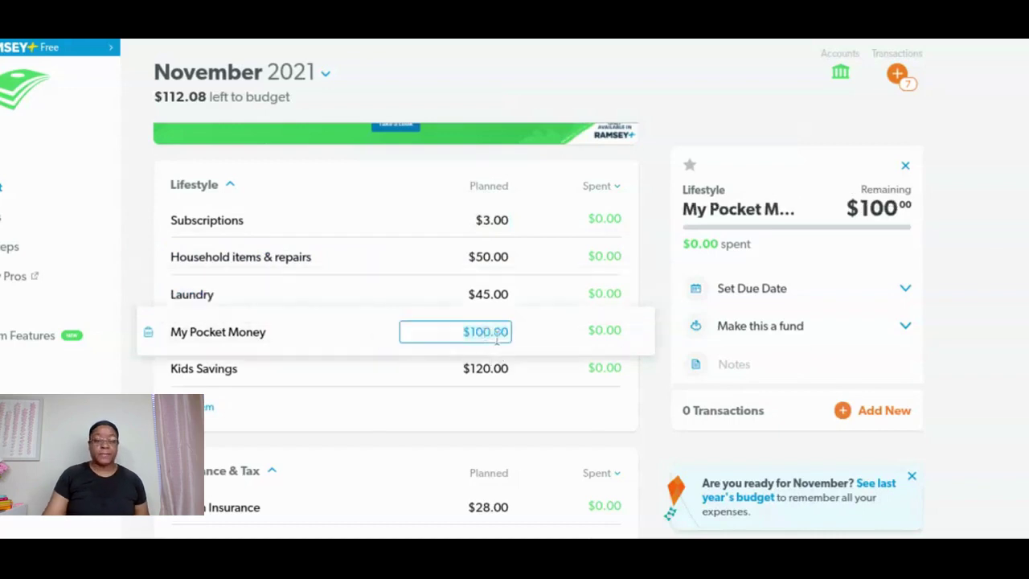
type("275")
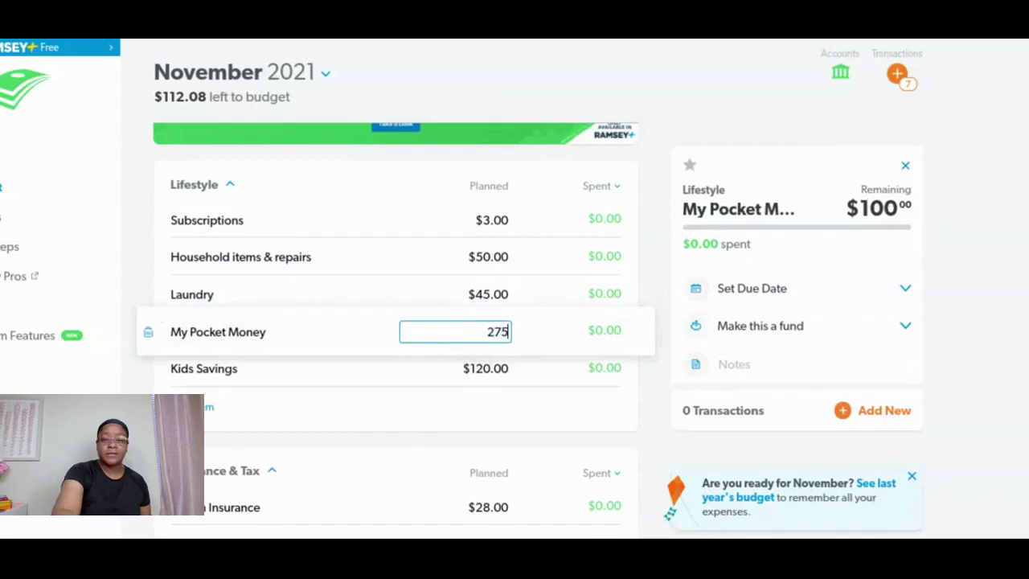
key("Tab")
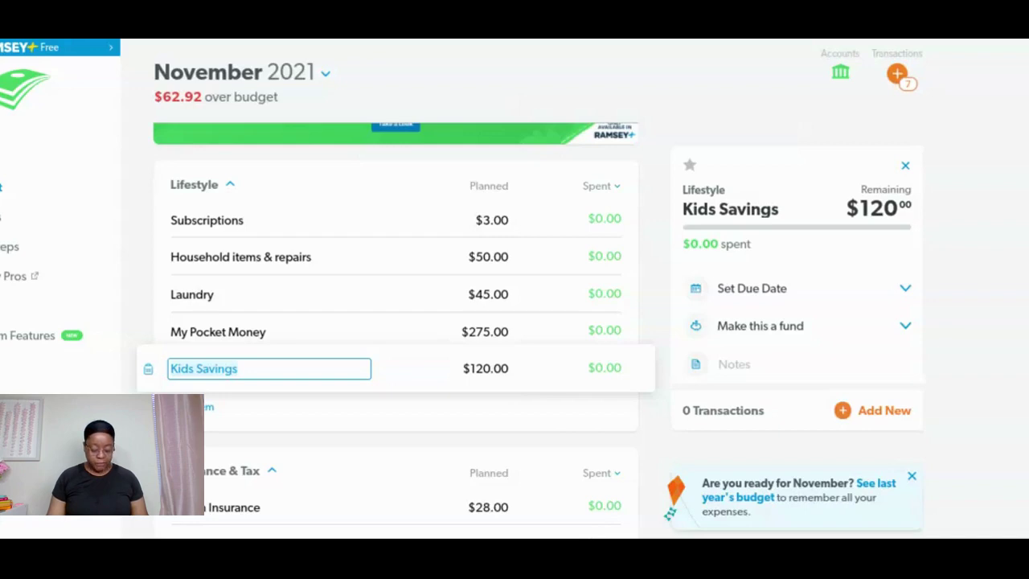
- Set the planned amount for Student Loans in the Debt group to $1,608
scroll(338, 358, "down", 2)
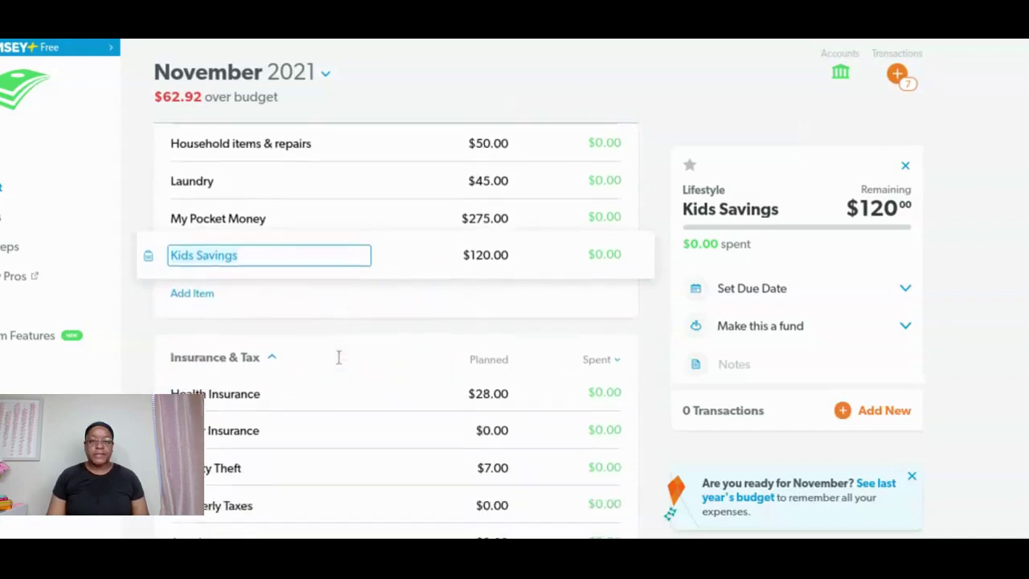
scroll(339, 359, "down", 1)
scroll(339, 359, "down", 1)
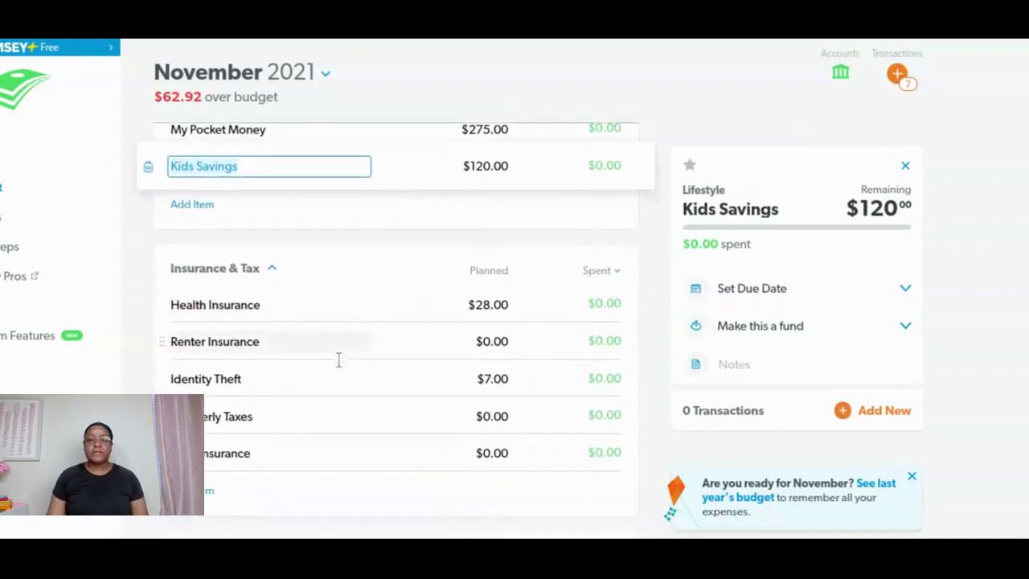
scroll(338, 359, "down", 1)
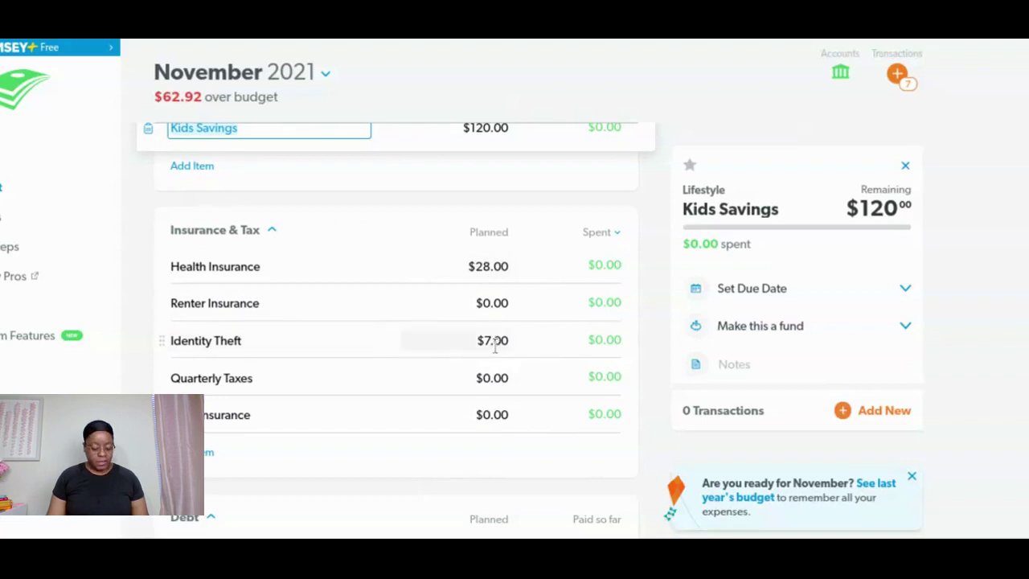
scroll(494, 348, "down", 2)
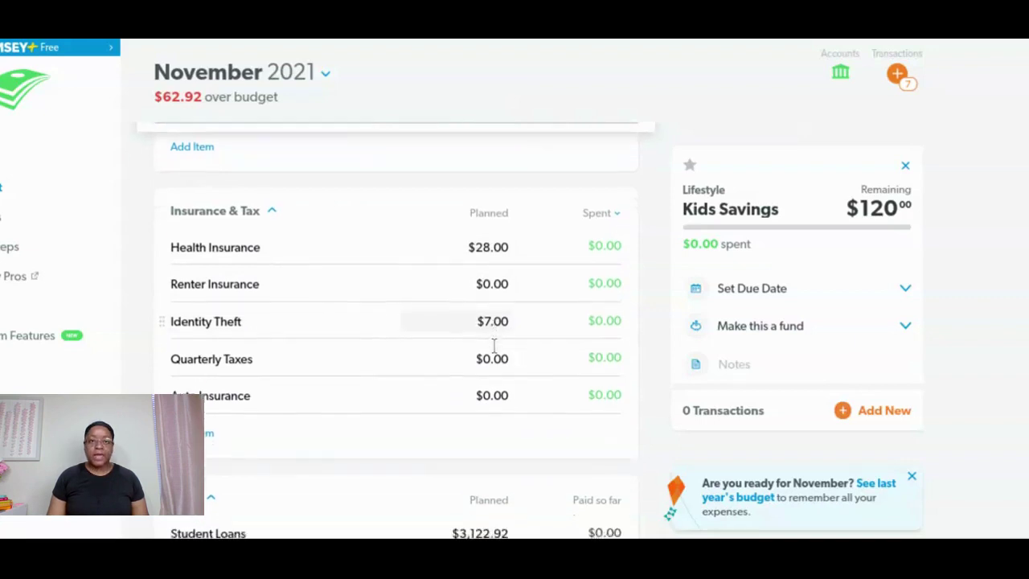
scroll(492, 343, "down", 1)
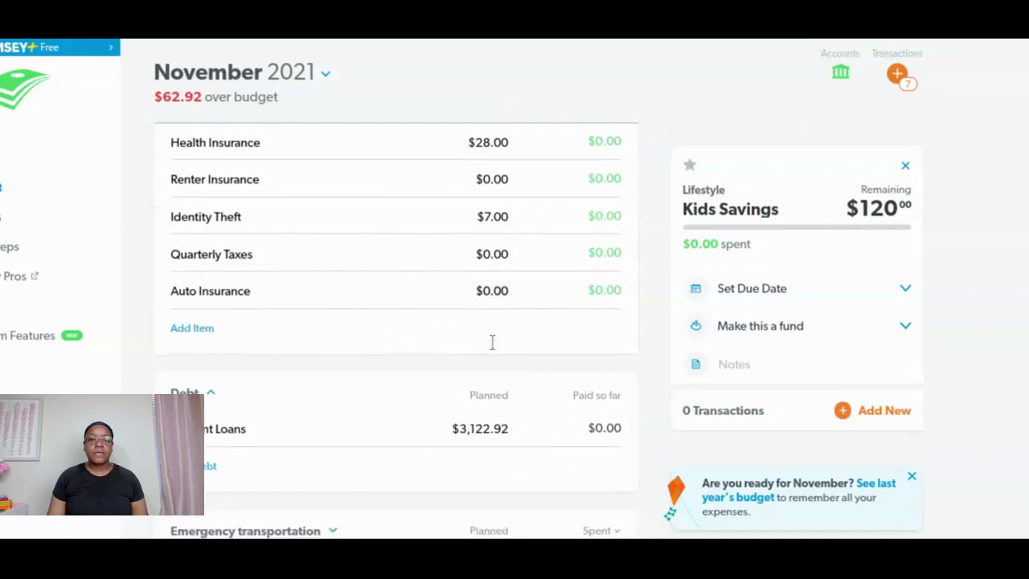
scroll(493, 342, "down", 1)
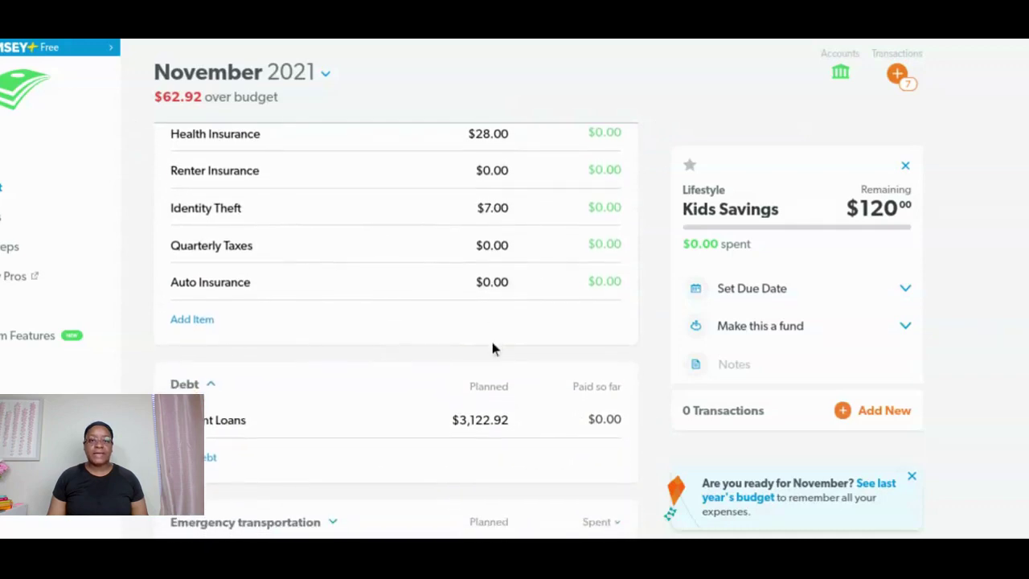
scroll(493, 344, "down", 1)
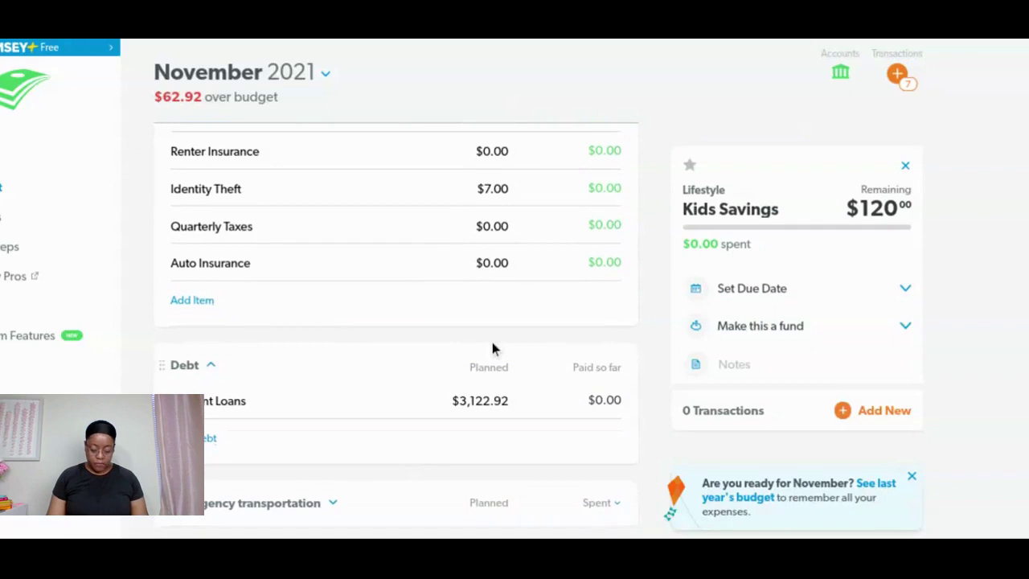
scroll(492, 348, "down", 1)
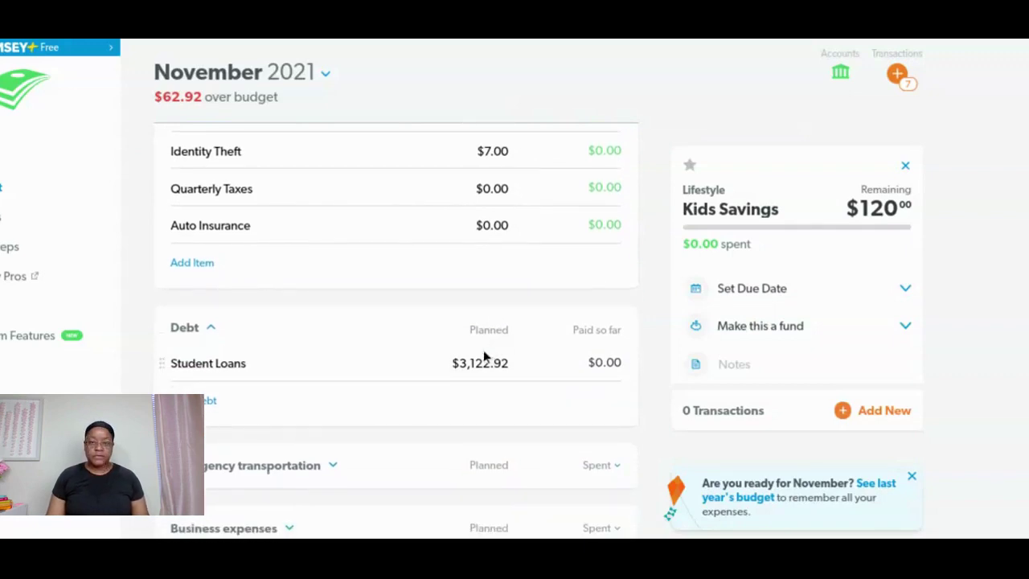
left_click(483, 365)
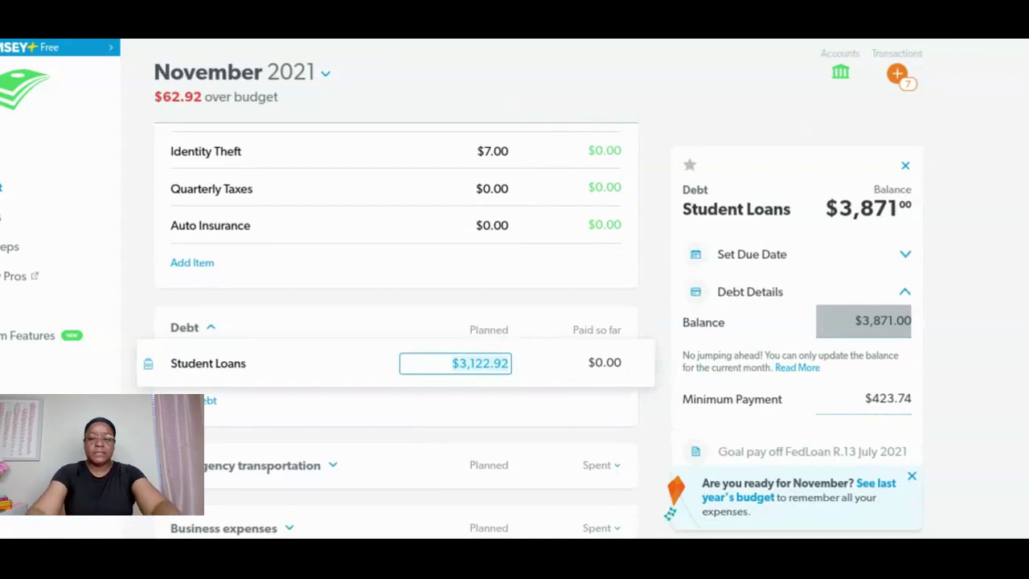
type("1608")
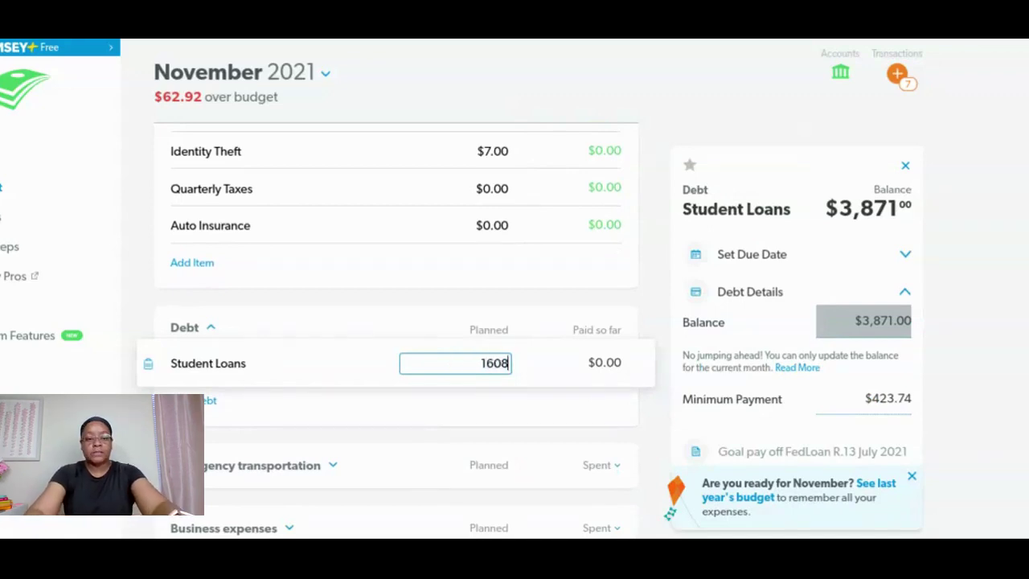
key("Tab")
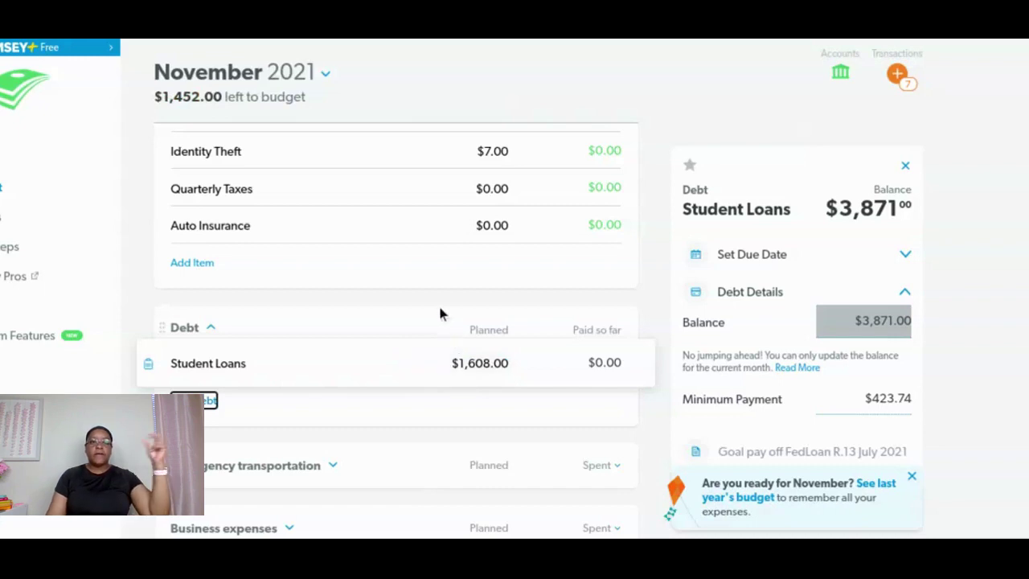
- Add a Lifestyle item labelled with the person's first name plus "Class" and plan $500 for it
scroll(432, 319, "up", 2)
scroll(432, 320, "up", 5)
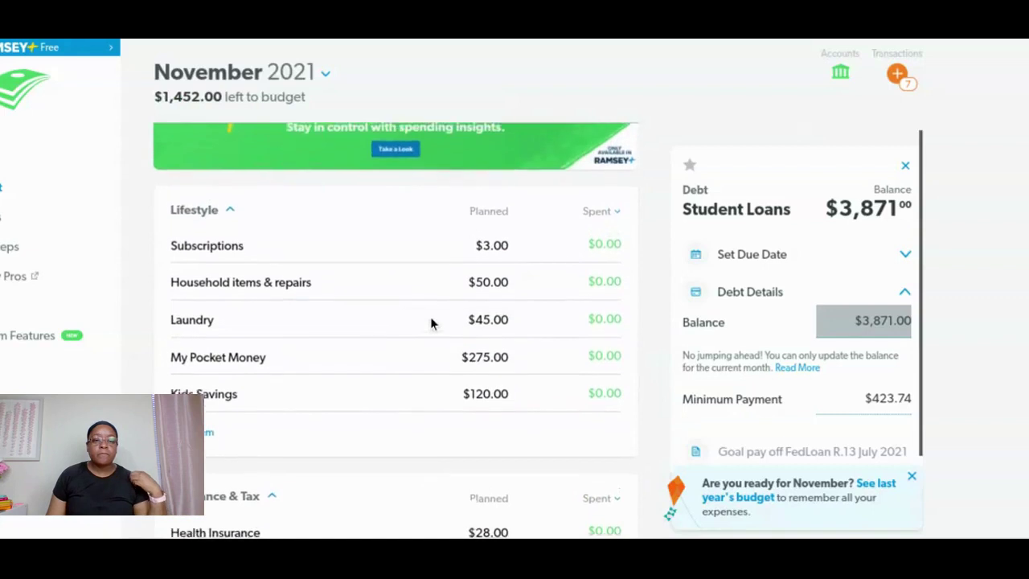
left_click(336, 428)
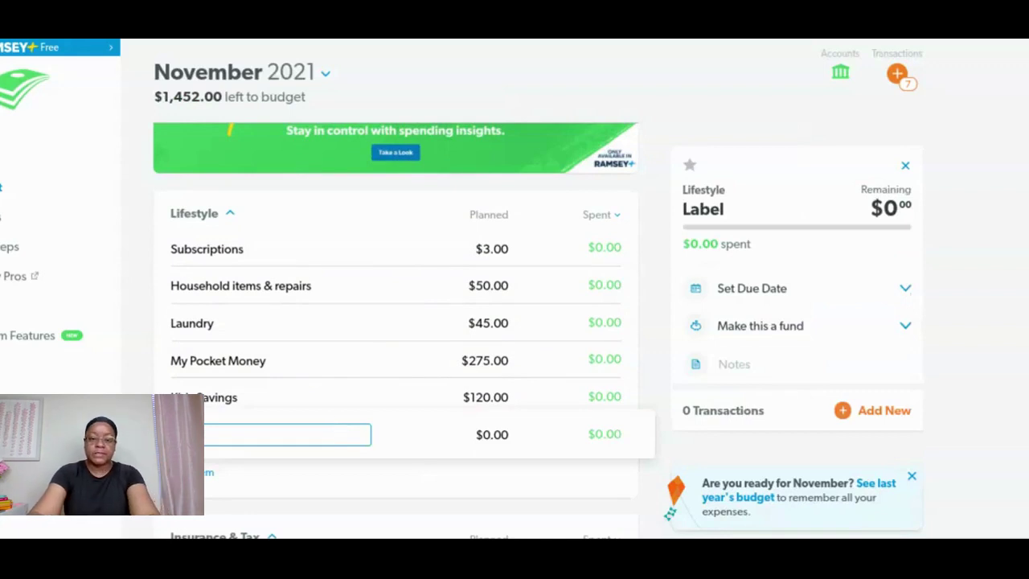
type("Josh Class")
key("Tab")
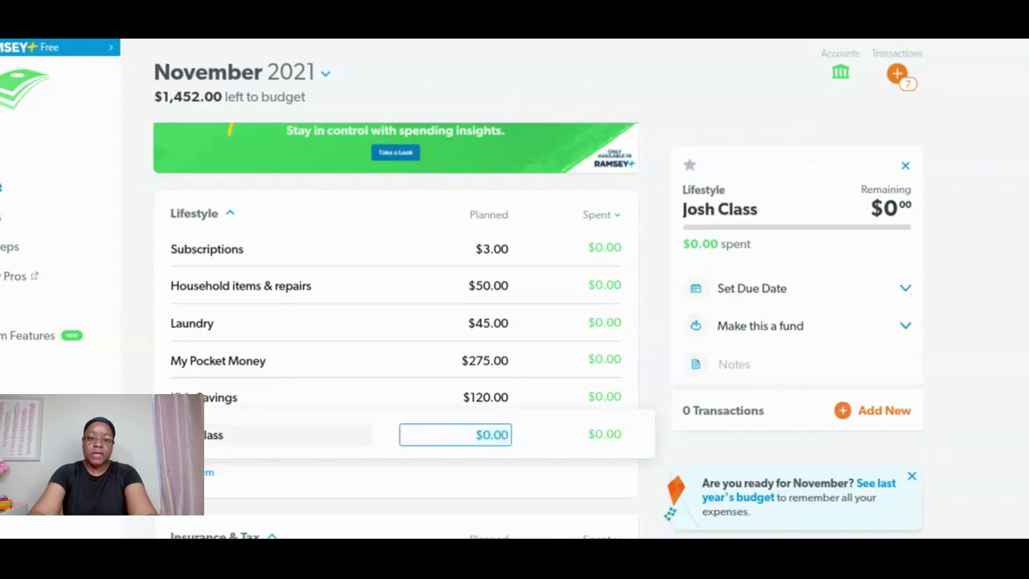
type("500")
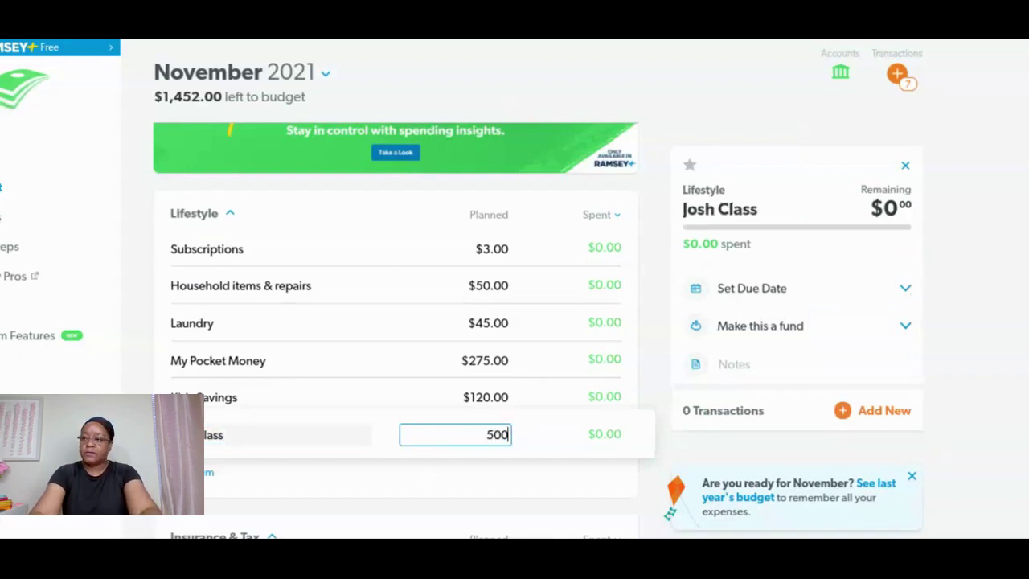
key("Tab")
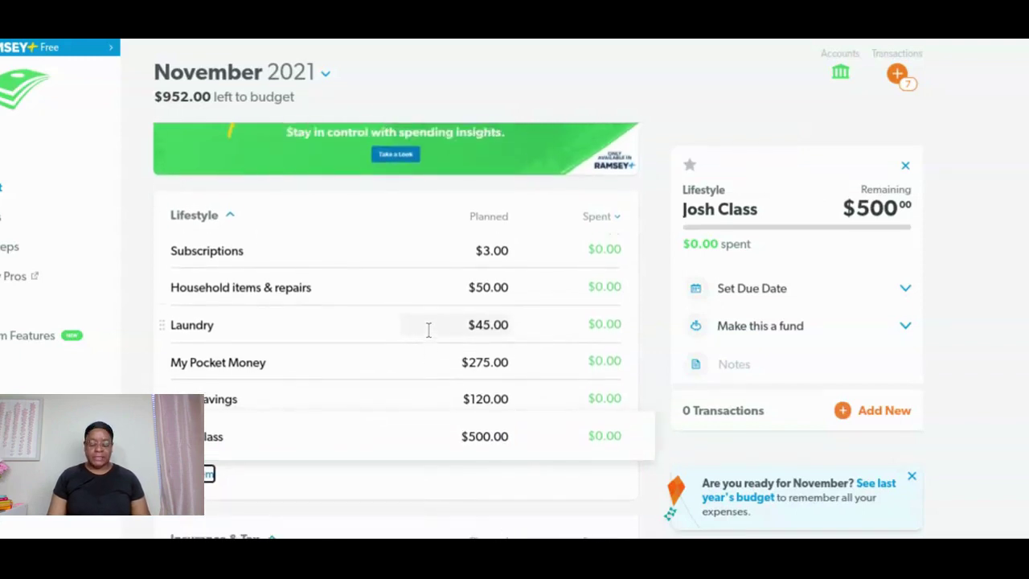
- Set the planned amount for Emergency Fund in the Savings group to $552
scroll(428, 329, "up", 5)
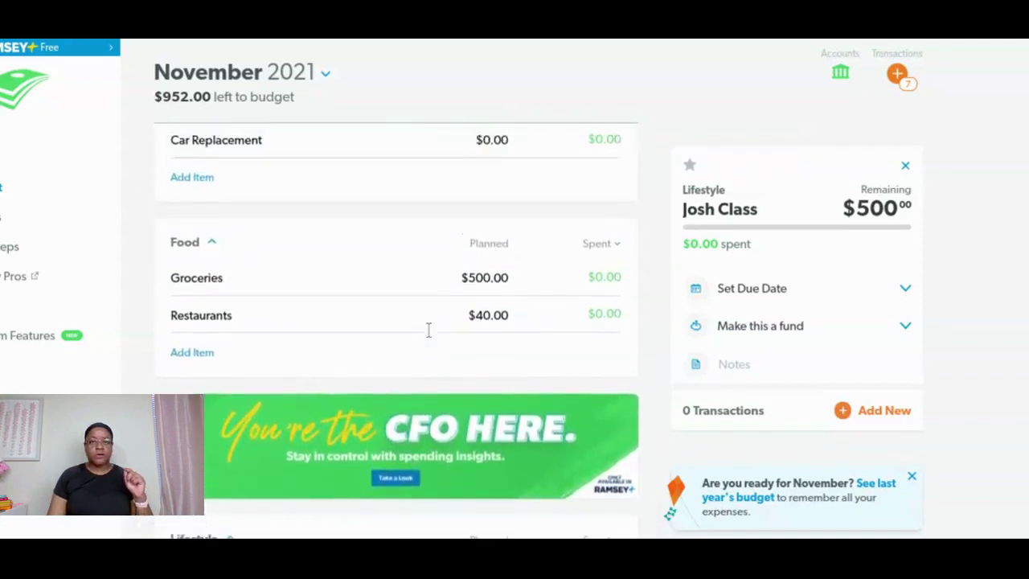
scroll(427, 330, "up", 4)
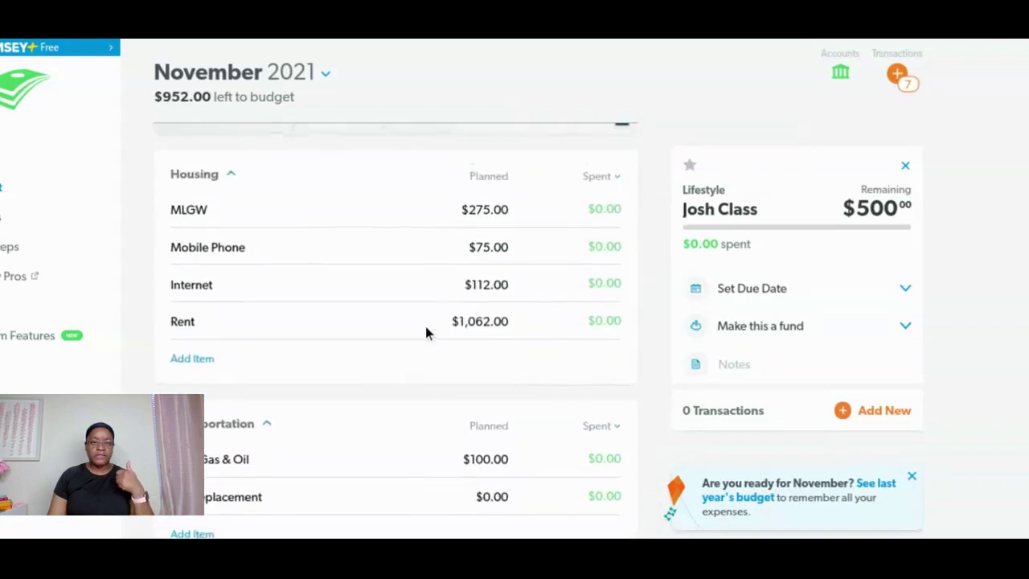
scroll(427, 333, "up", 3)
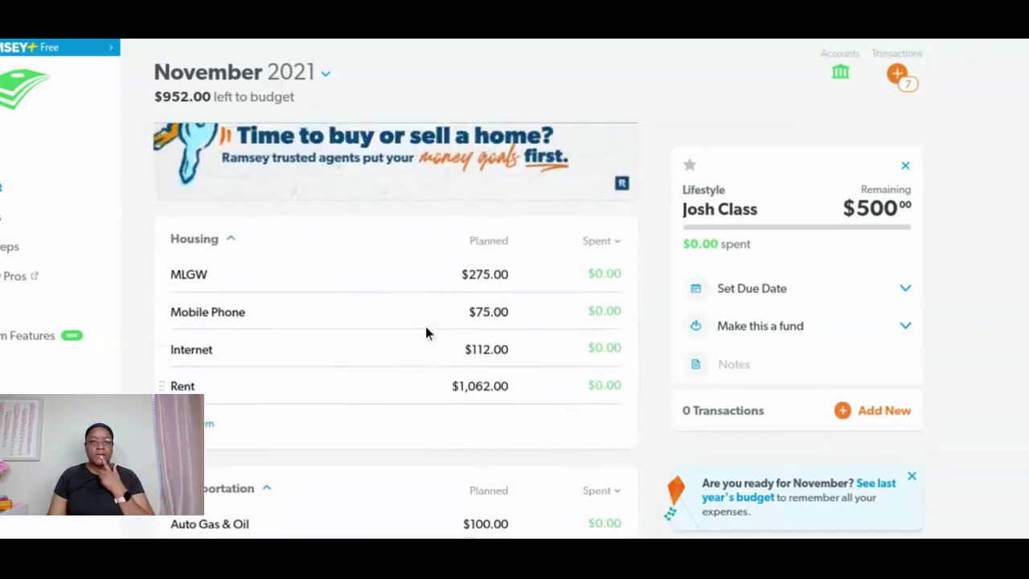
scroll(427, 333, "up", 4)
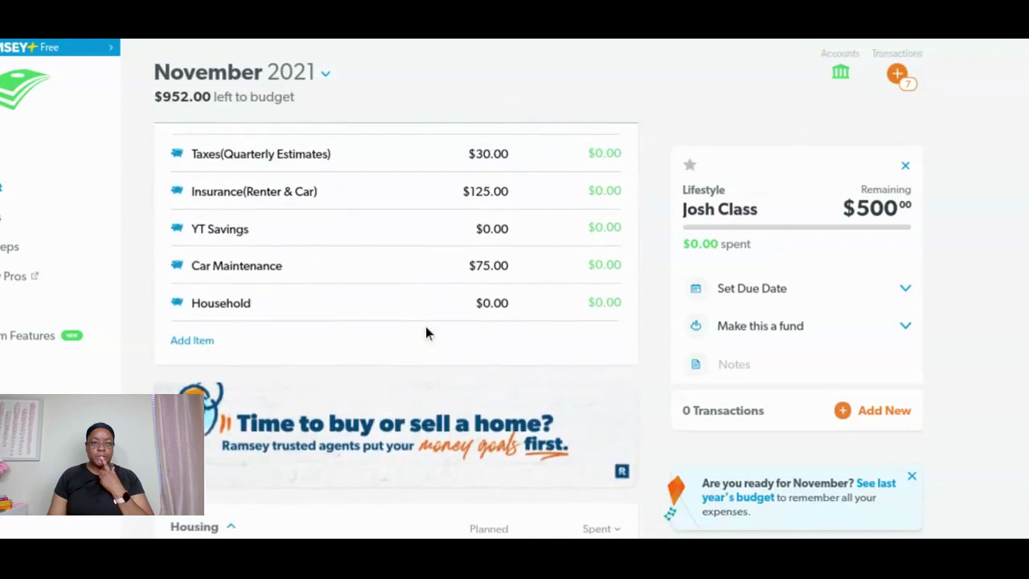
scroll(421, 335, "up", 5)
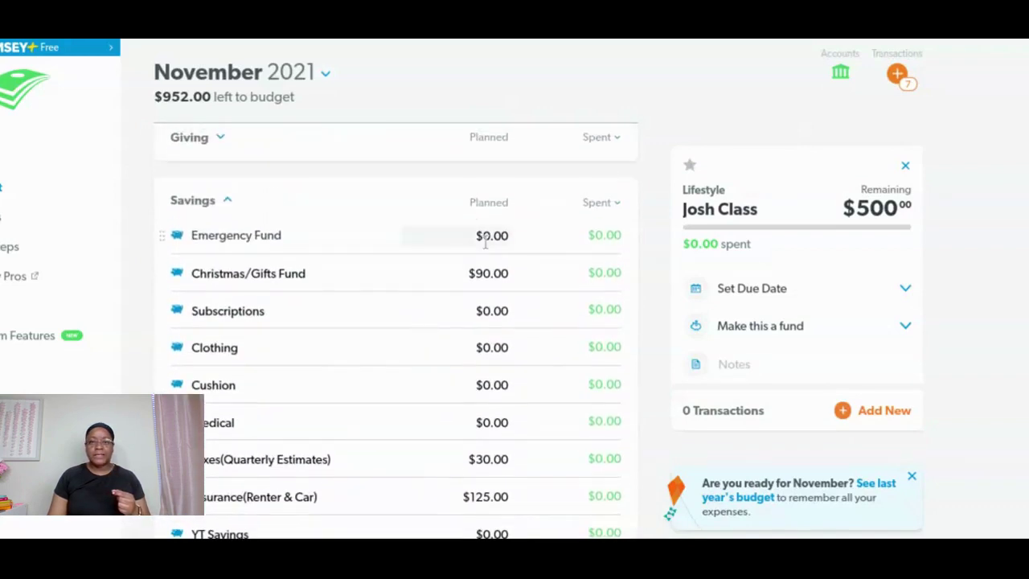
left_click(487, 237)
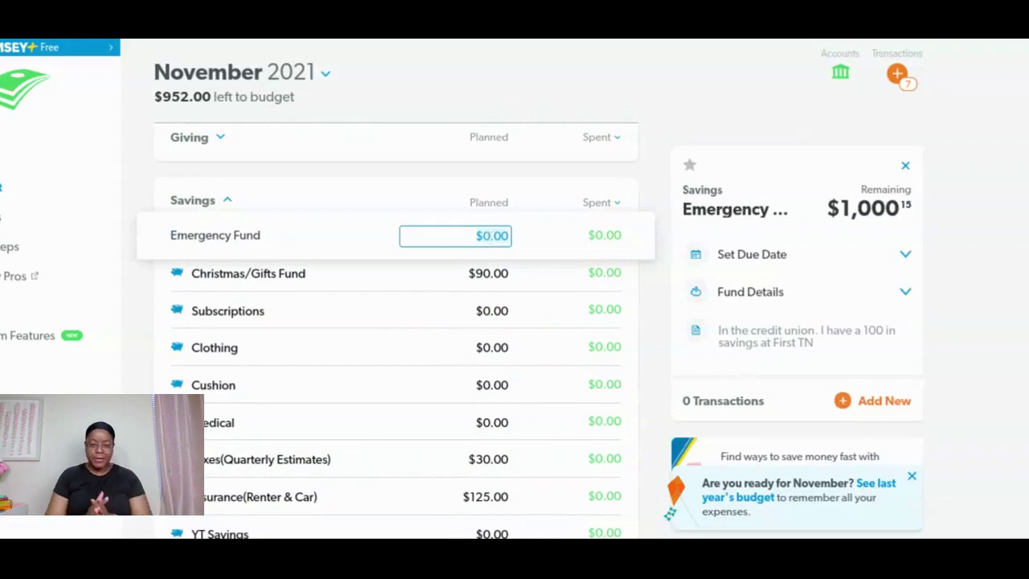
type("552")
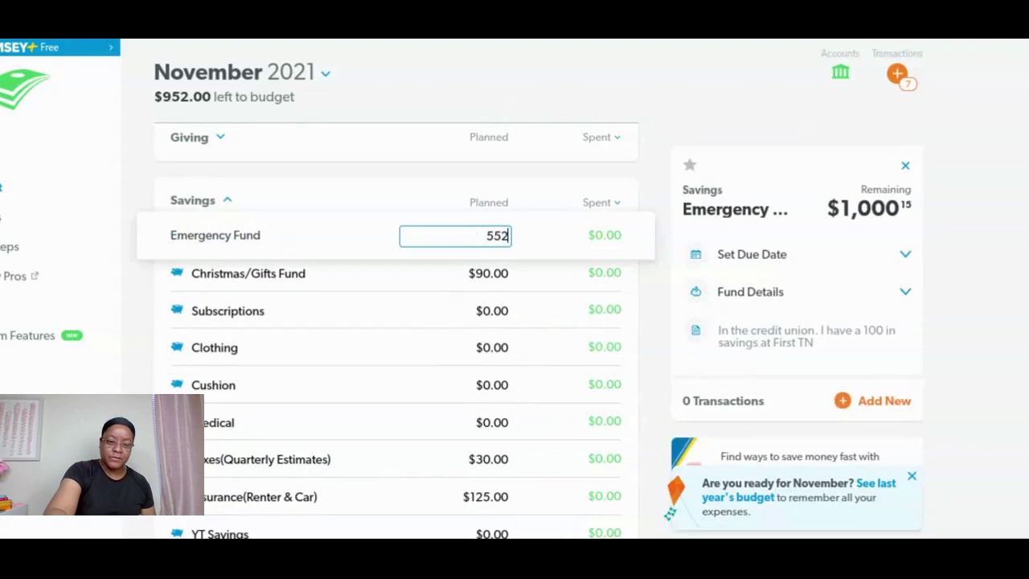
key("Tab")
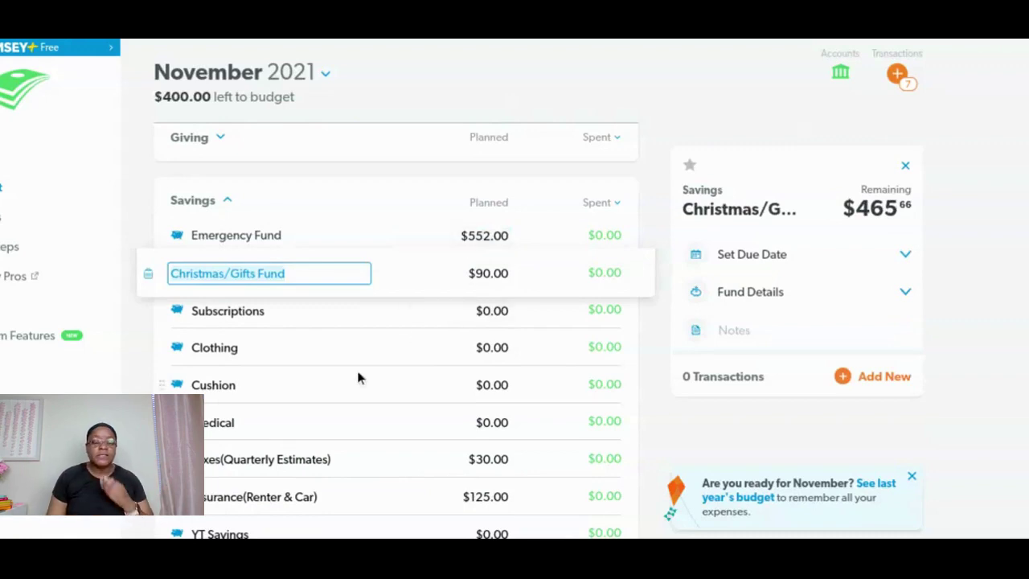
- Add an item labelled "Moving Fund" to the Savings group
scroll(356, 367, "down", 1)
scroll(357, 376, "down", 1)
scroll(357, 366, "down", 3)
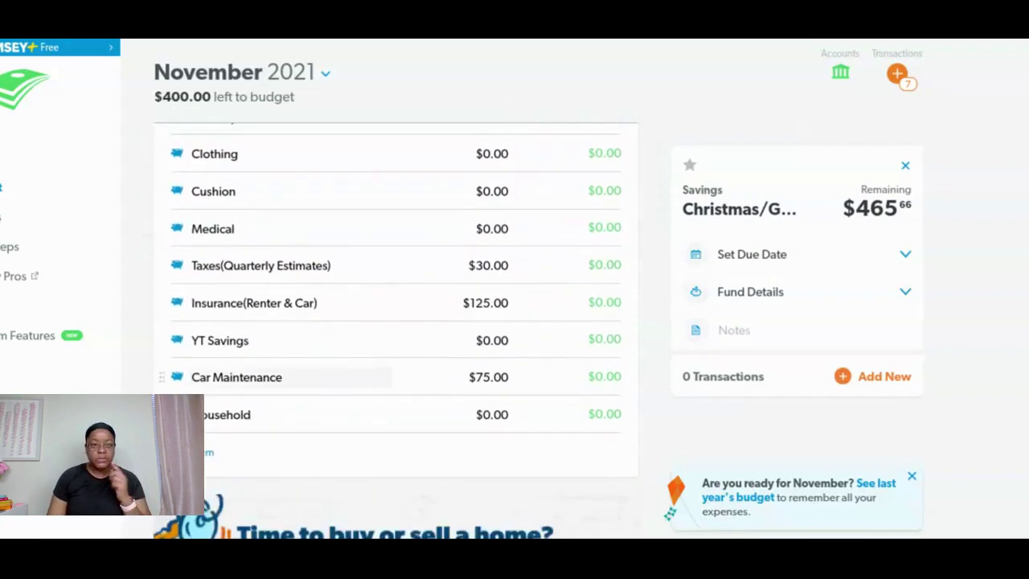
scroll(357, 367, "up", 1)
scroll(356, 366, "up", 2)
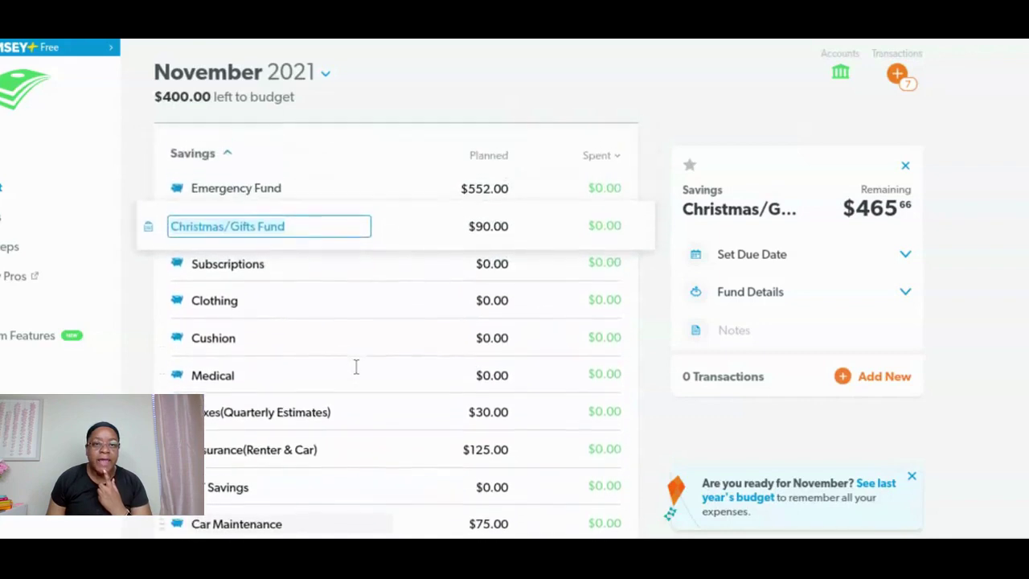
scroll(356, 368, "down", 1)
scroll(357, 364, "down", 2)
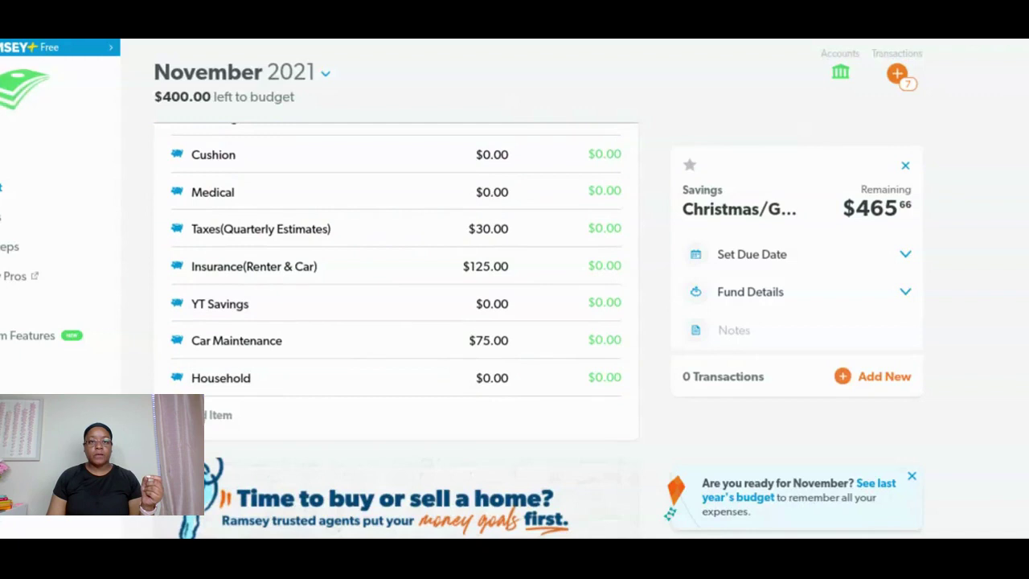
left_click(361, 402)
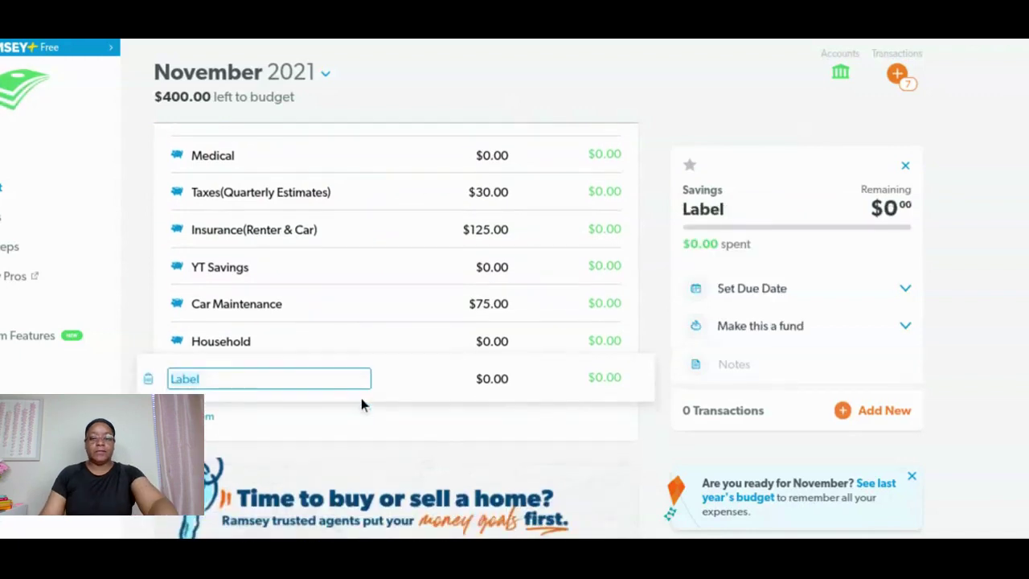
type("Moving")
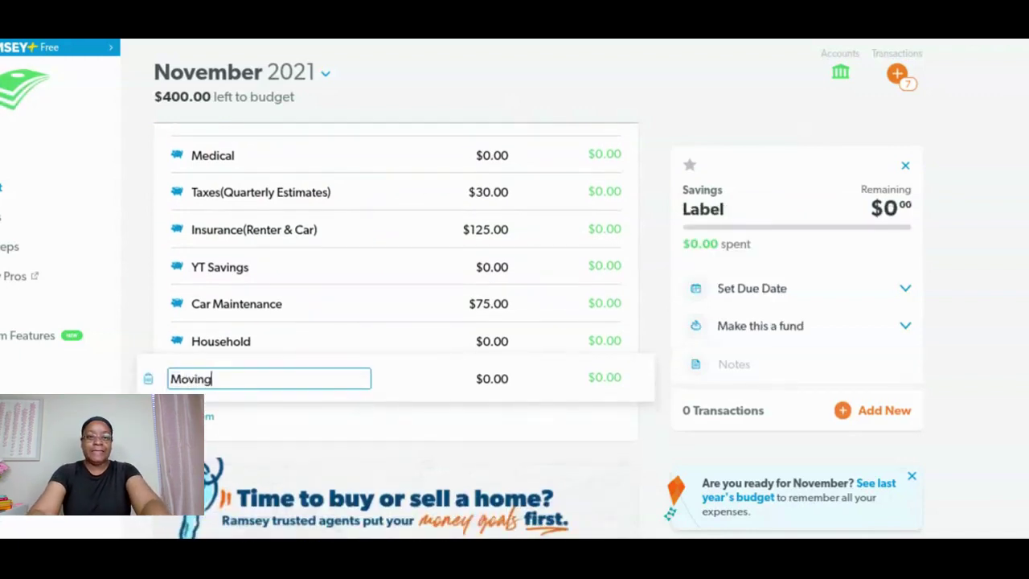
type(" Fund")
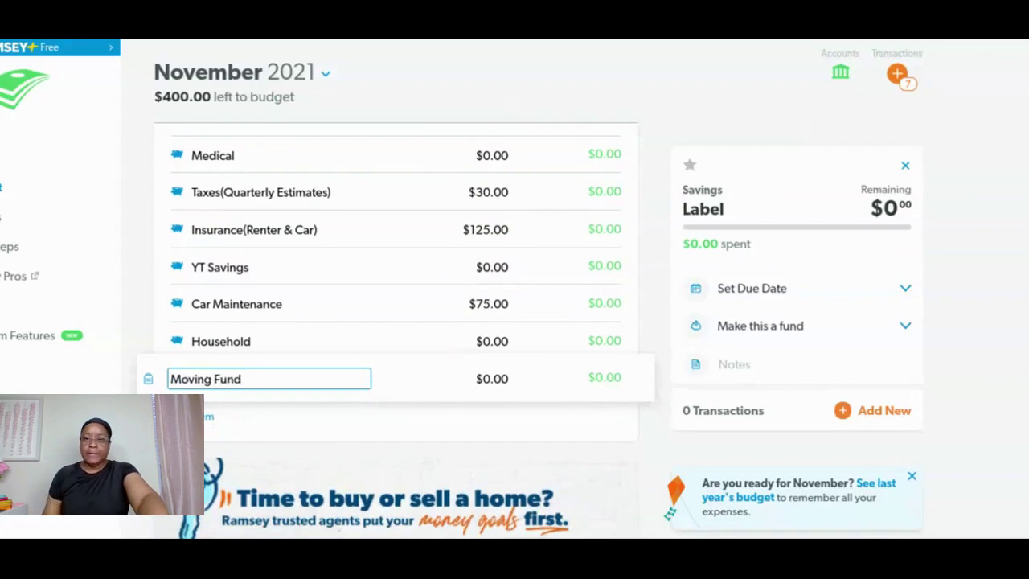
key("Tab")
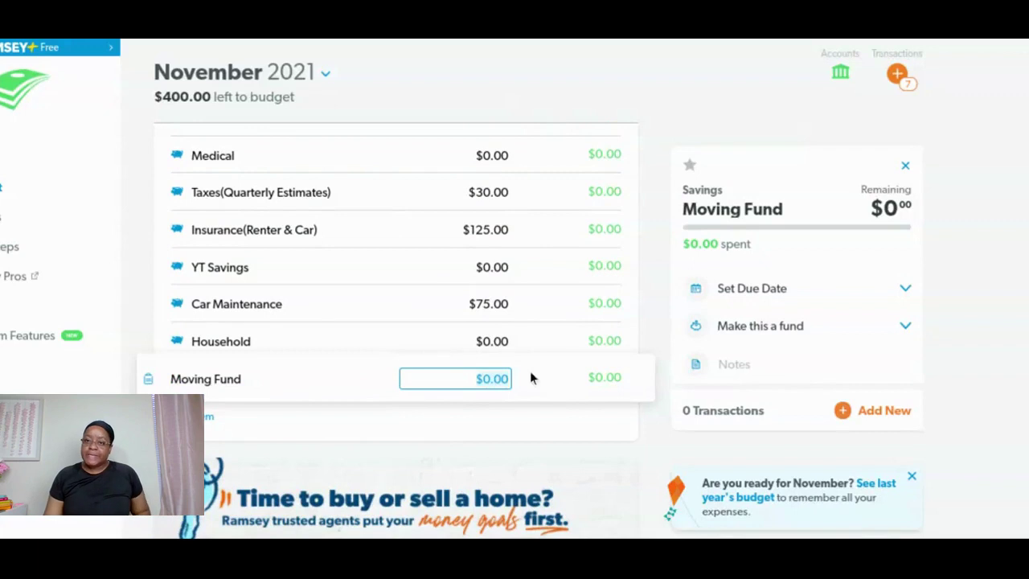
- Make the Moving Fund item a fund and set its planned amount to $200
scroll(799, 339, "down", 1)
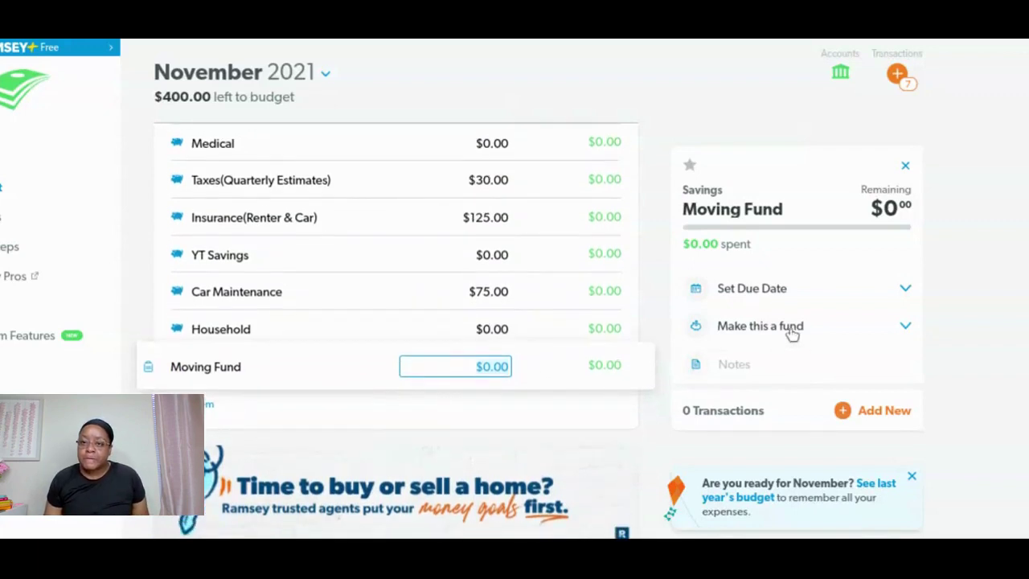
left_click(904, 326)
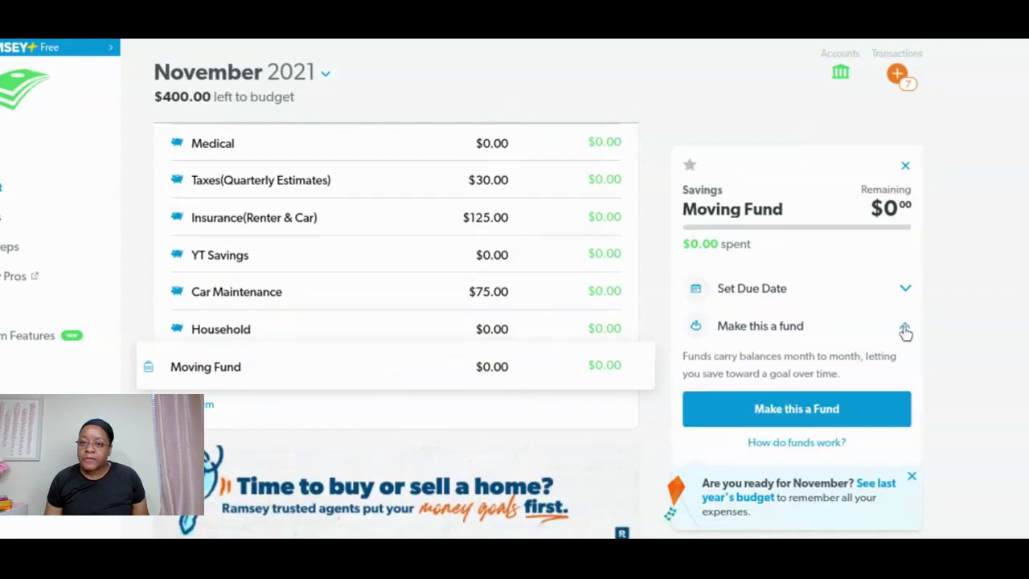
left_click(812, 408)
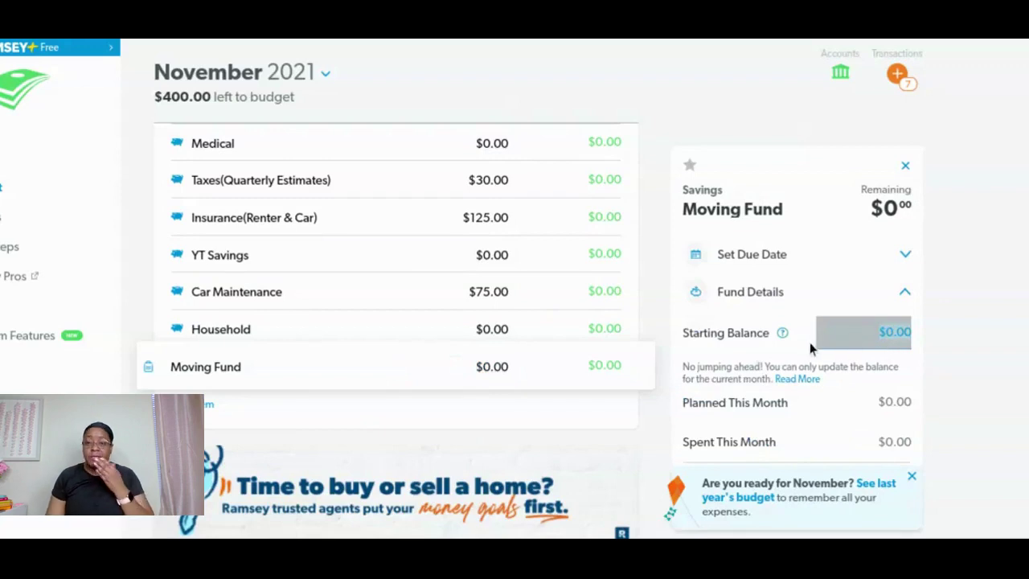
left_click(487, 368)
type("200")
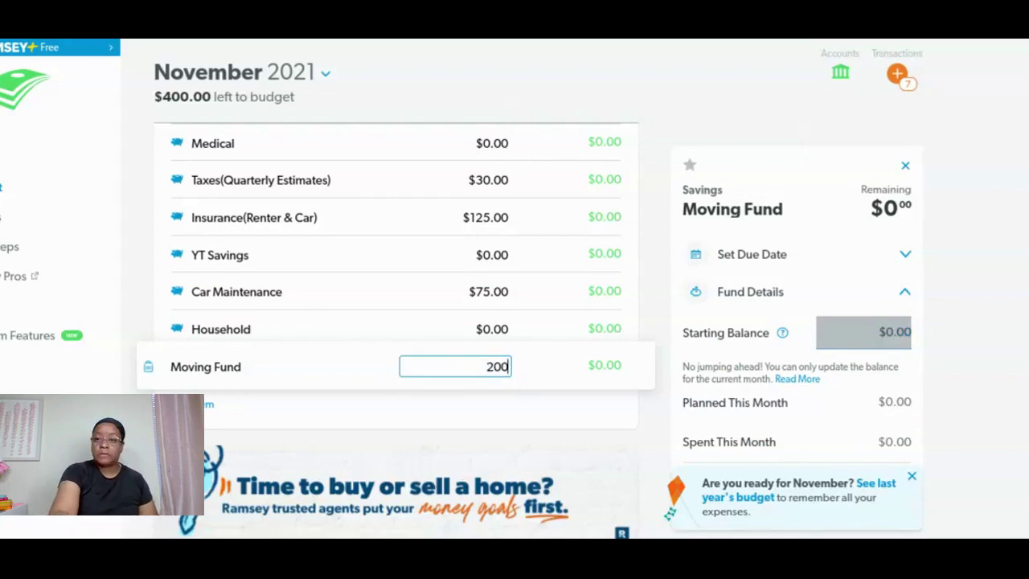
key("Tab")
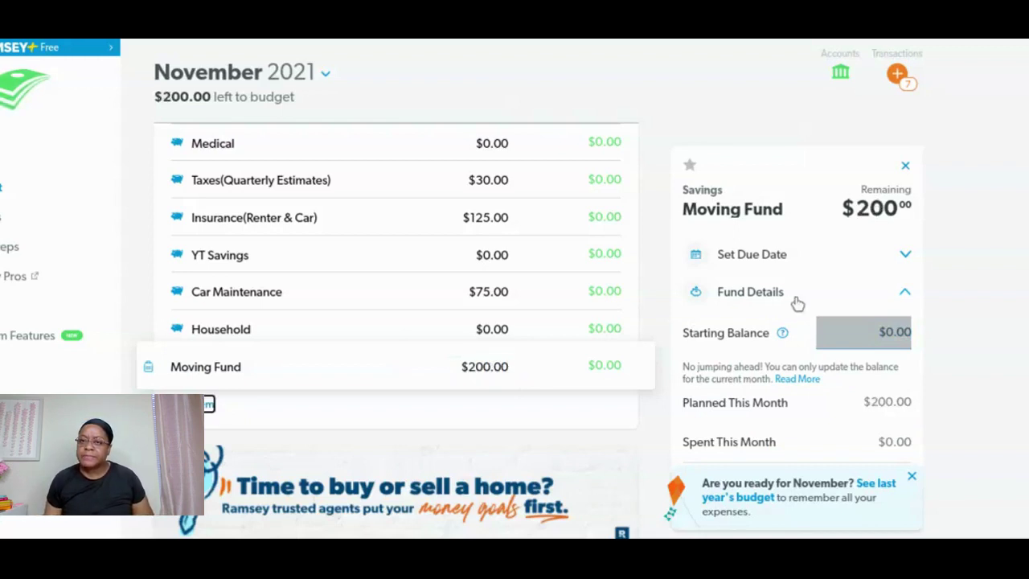
- Look over the Moving Fund's fund details and its November 2021 due-date calendar
scroll(797, 301, "down", 2)
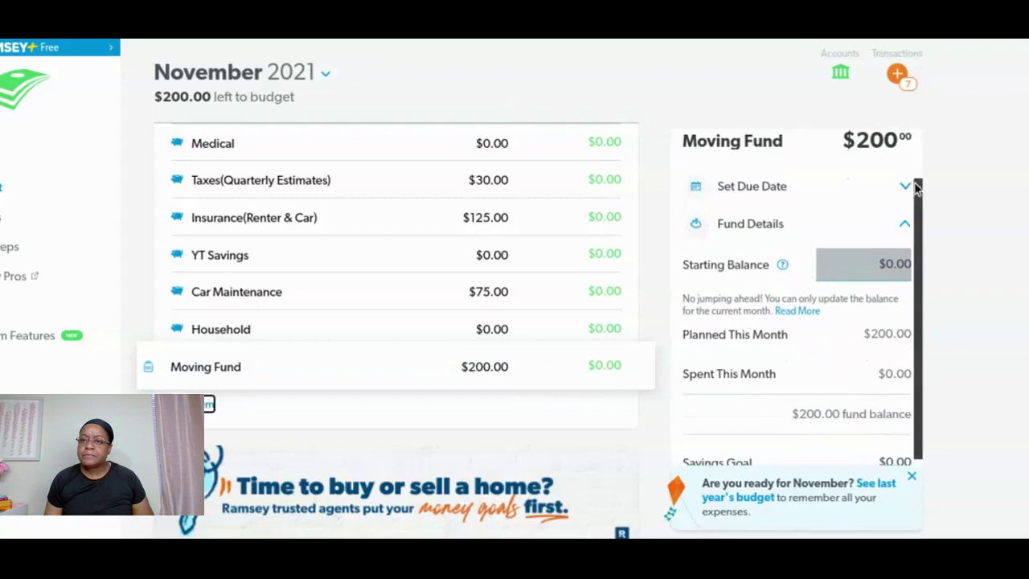
left_click(903, 189)
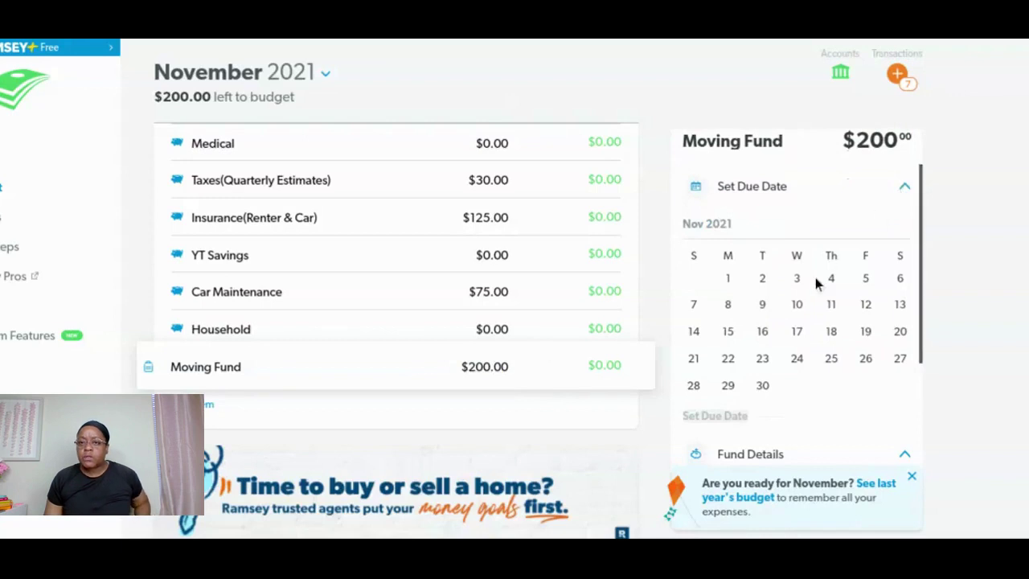
scroll(811, 325, "down", 1)
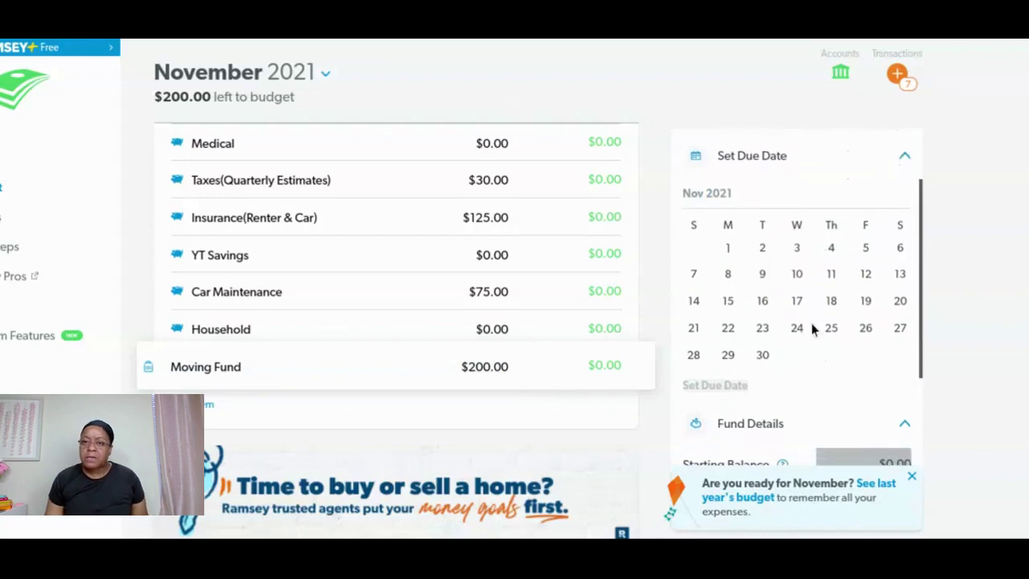
scroll(811, 323, "up", 2)
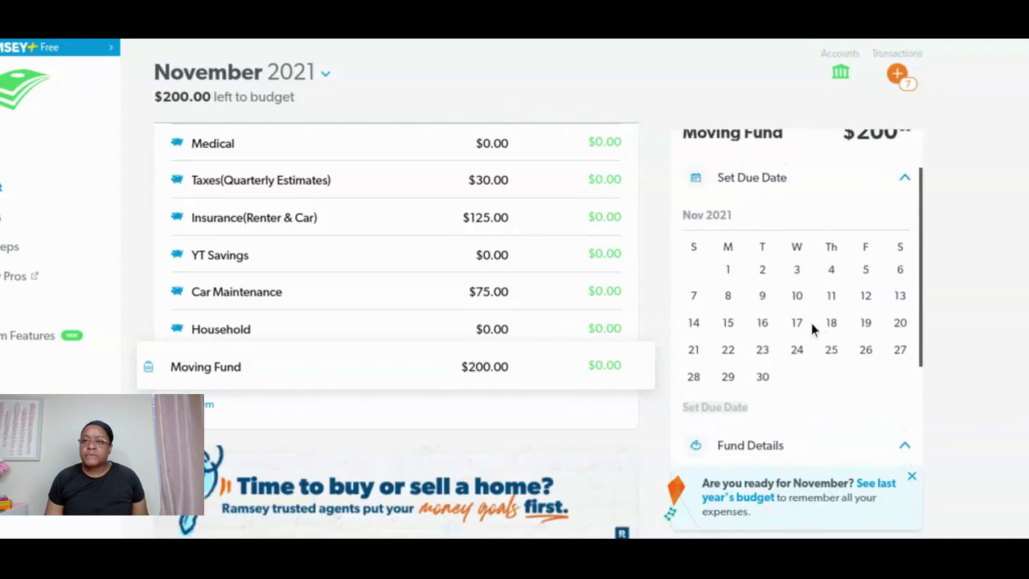
left_click(904, 207)
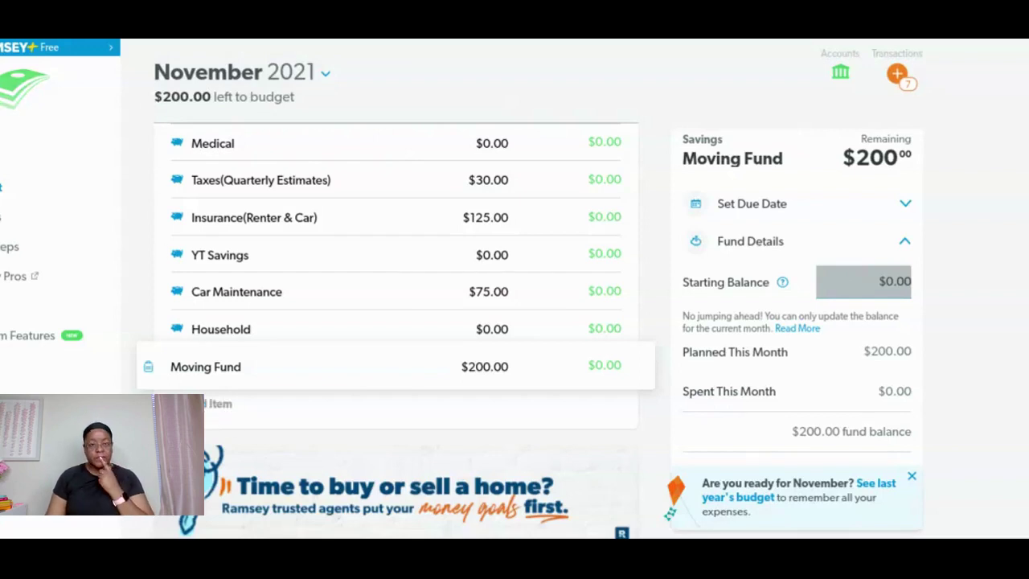
- Add another Savings item labelled "Travel Fund"
left_click(327, 388)
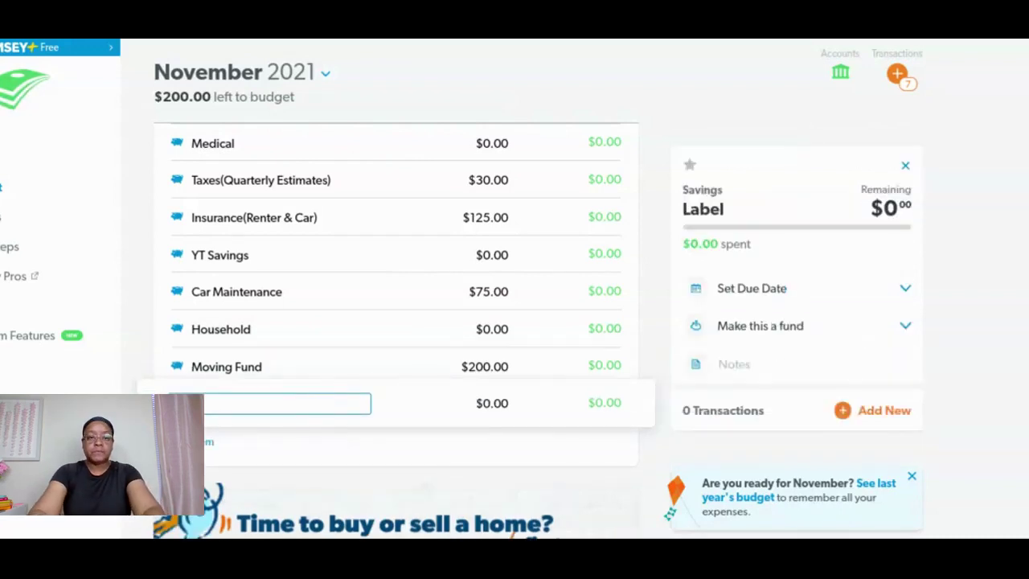
type("Fund")
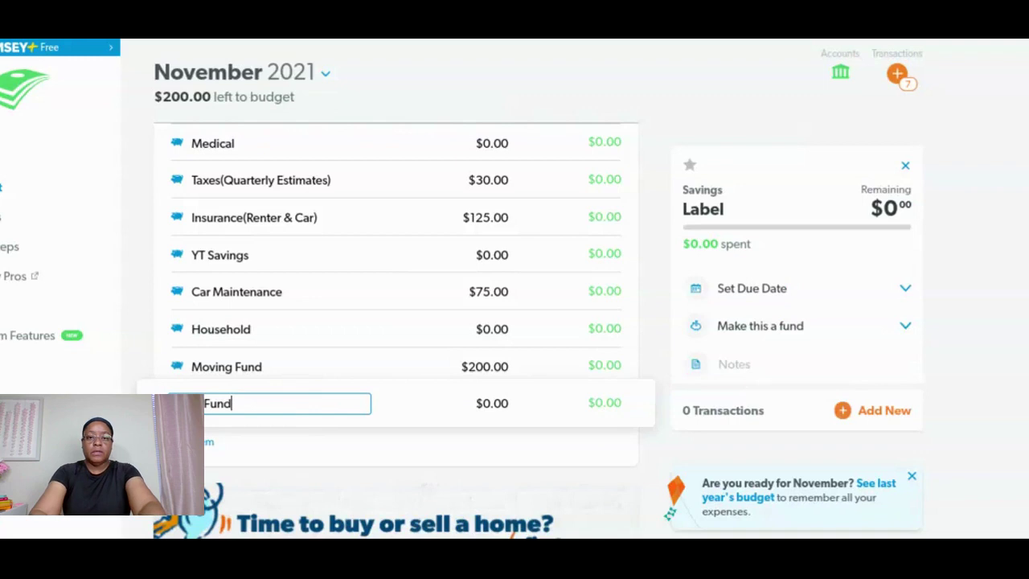
key("Tab")
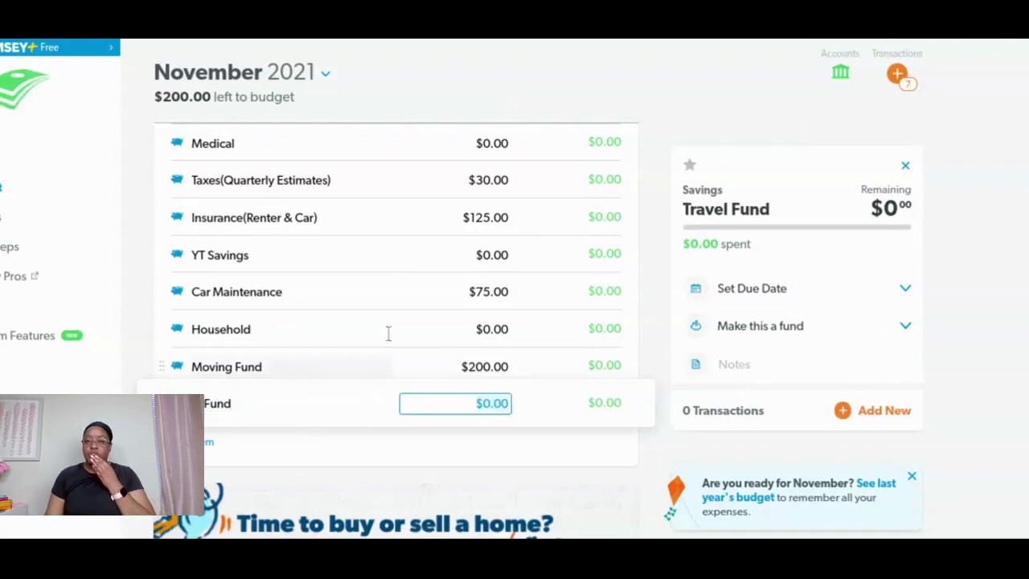
- Turn the Travel Fund item into a fund and plan $200 for it
left_click(752, 326)
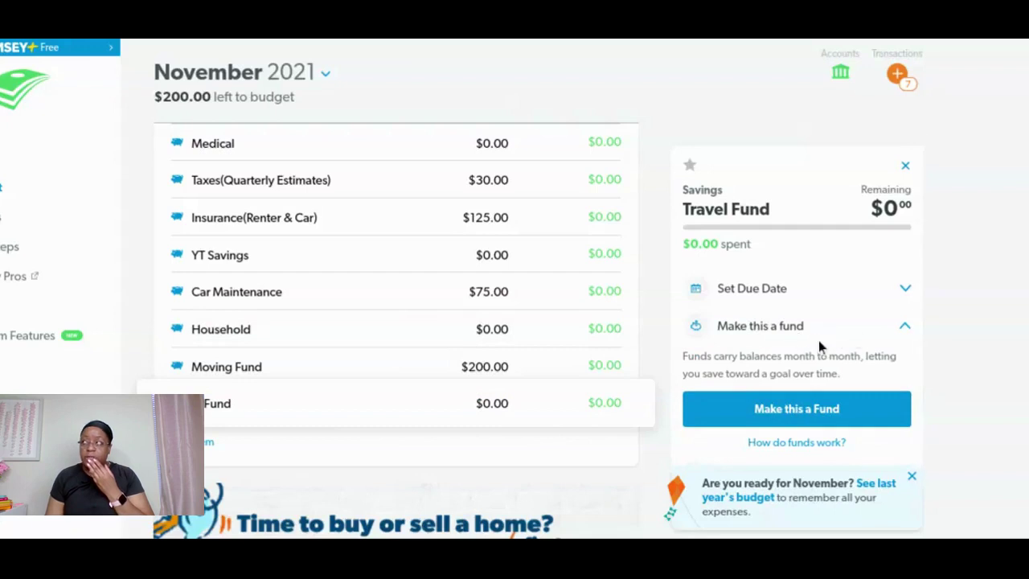
left_click(800, 412)
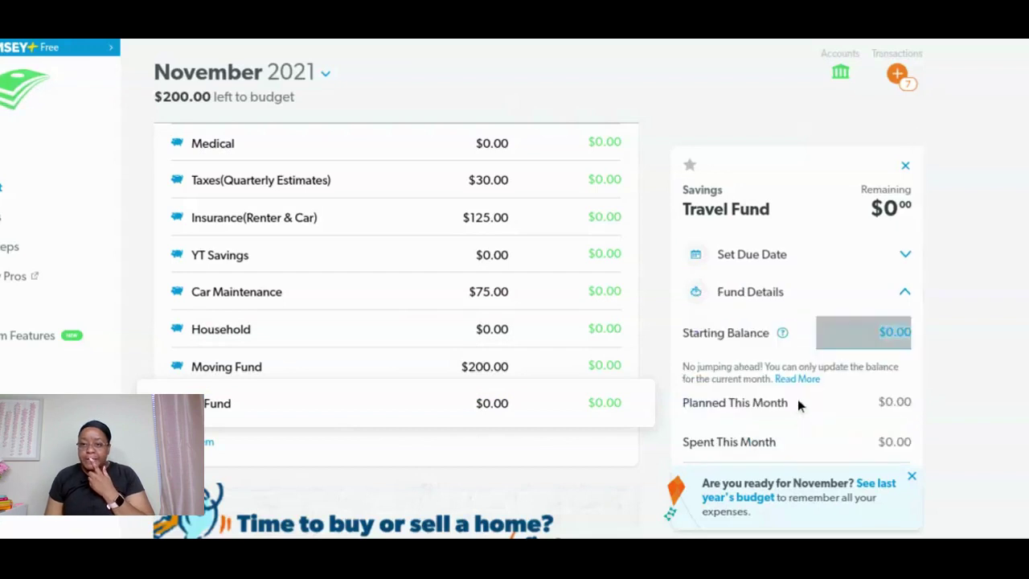
left_click(485, 410)
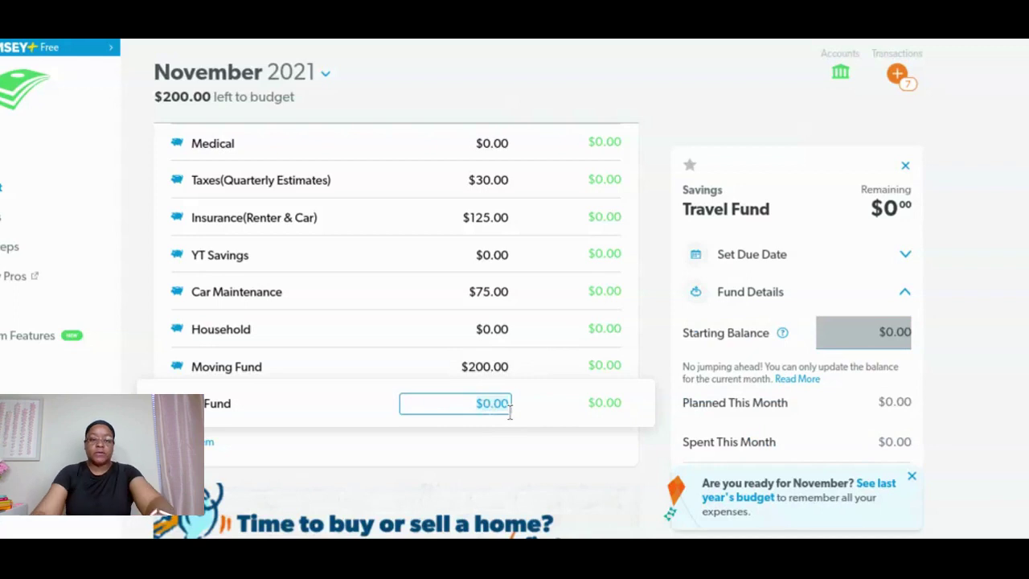
type("200")
key("Tab")
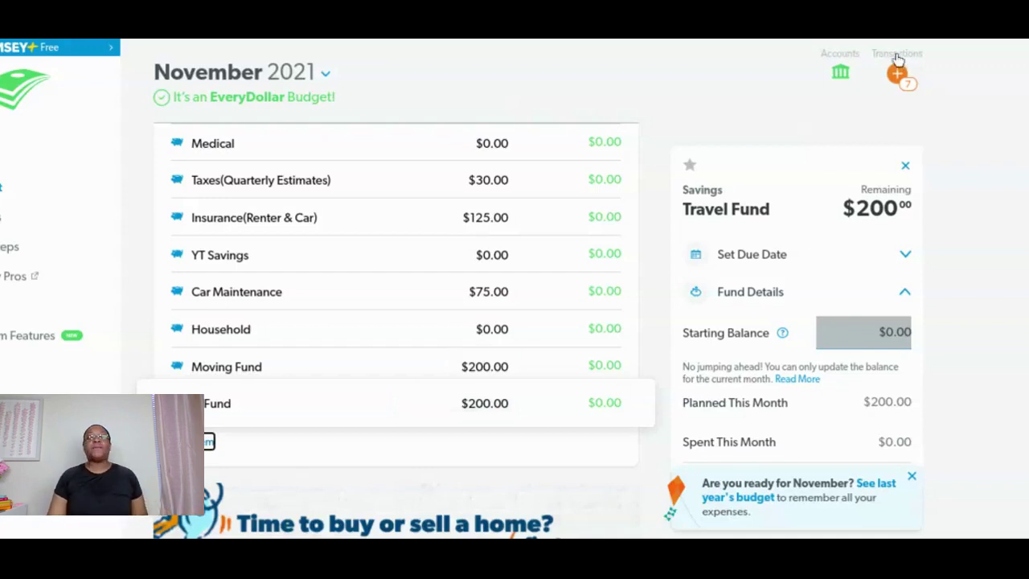
- Close the Travel Fund details and review the planned totals per category and the November income
left_click(905, 166)
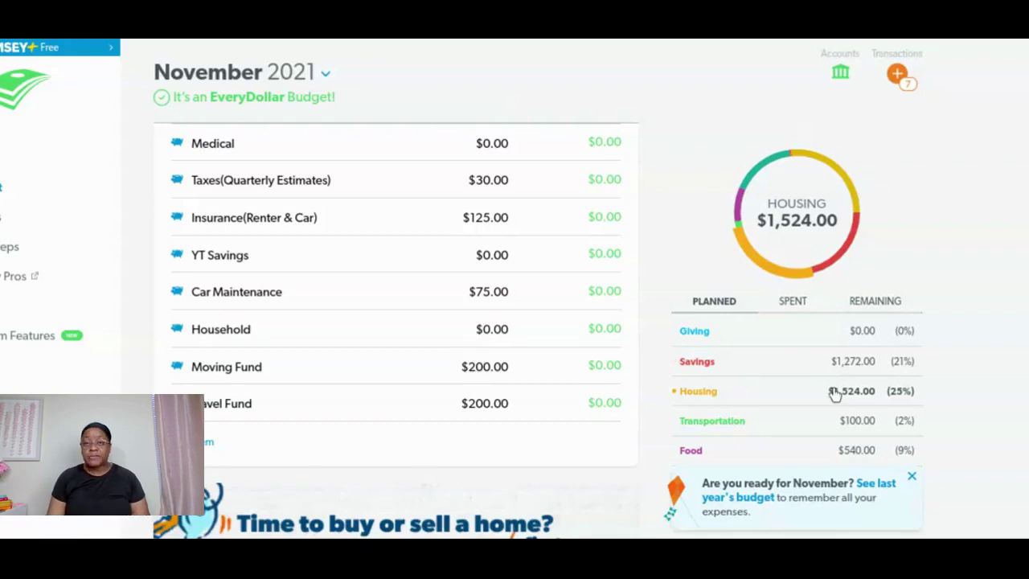
scroll(835, 393, "down", 3)
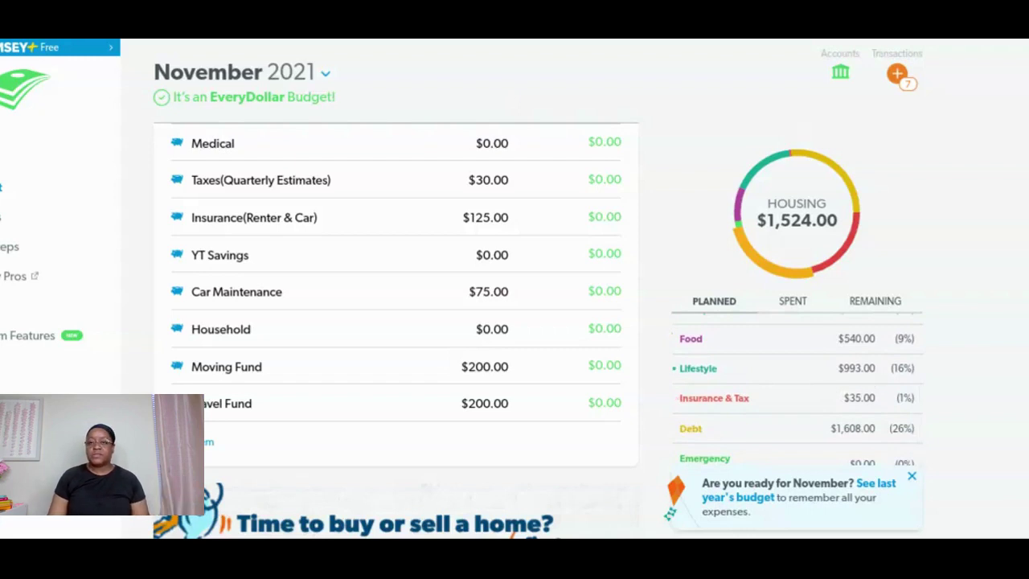
scroll(855, 384, "down", 3)
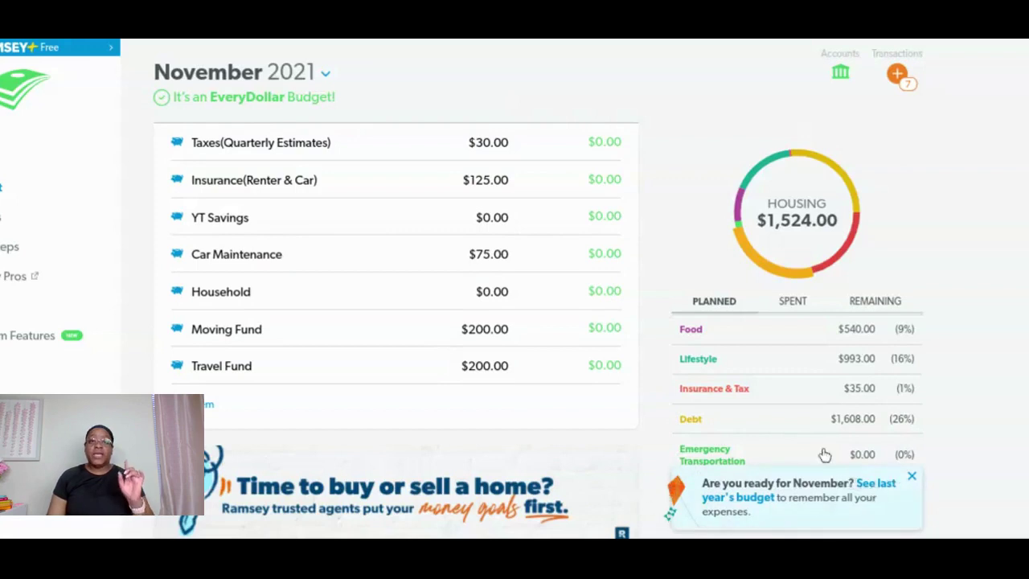
scroll(611, 342, "up", 5)
scroll(615, 341, "up", 5)
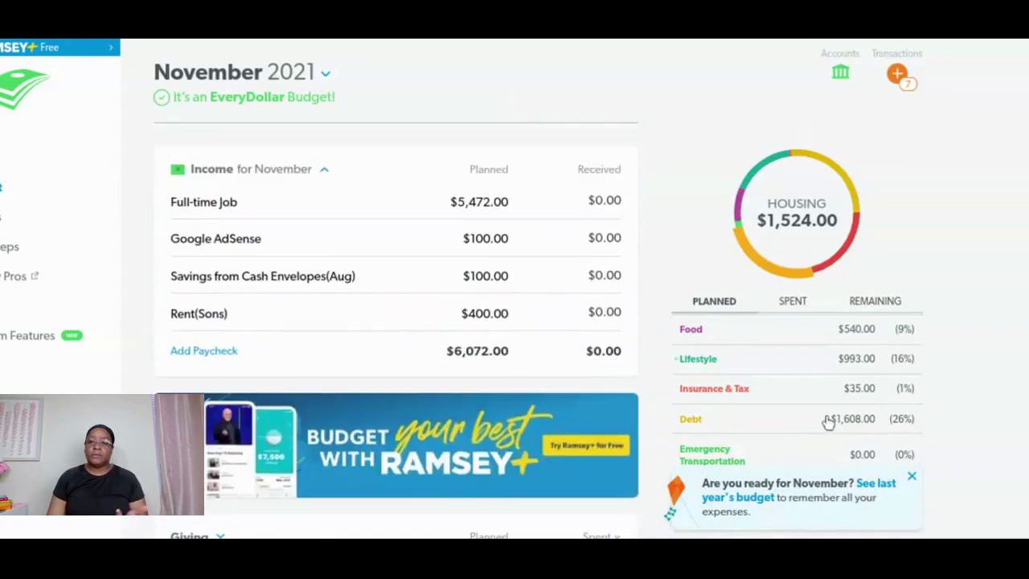
- Open last year's November 2020 budget and review its income sources and the planned and spent amounts of the Savings items
left_click(879, 488)
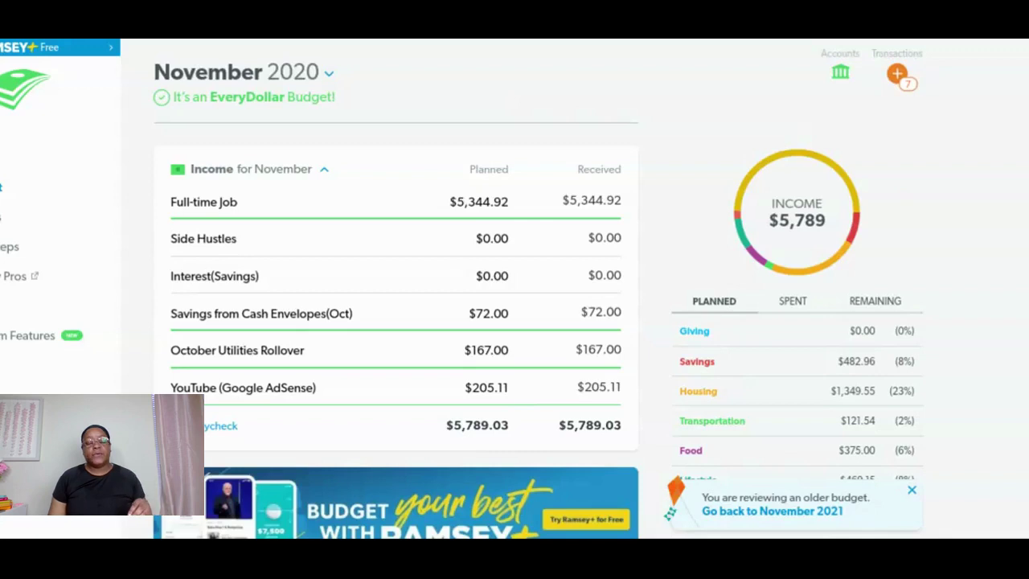
scroll(537, 366, "down", 1)
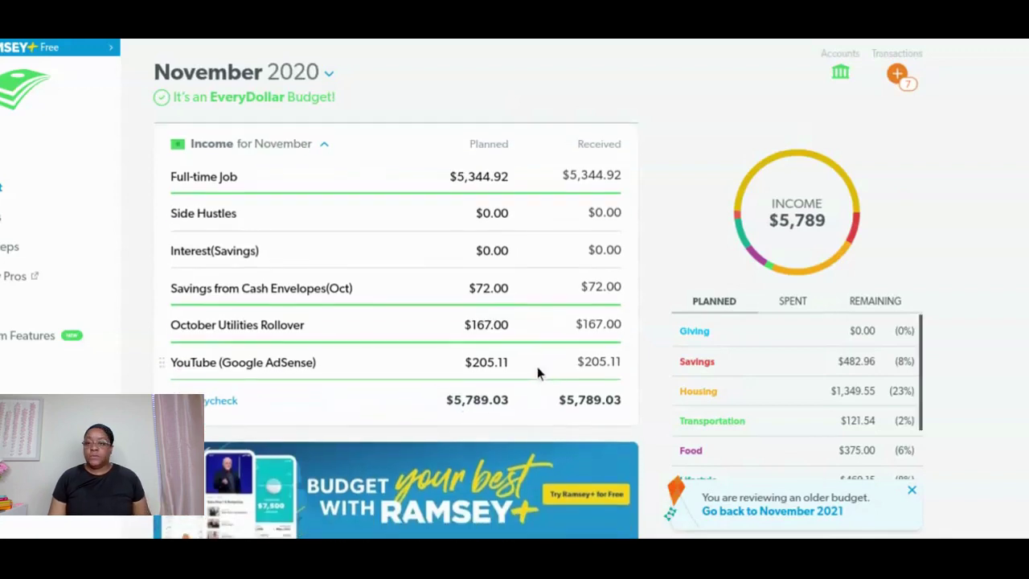
scroll(539, 391, "down", 5)
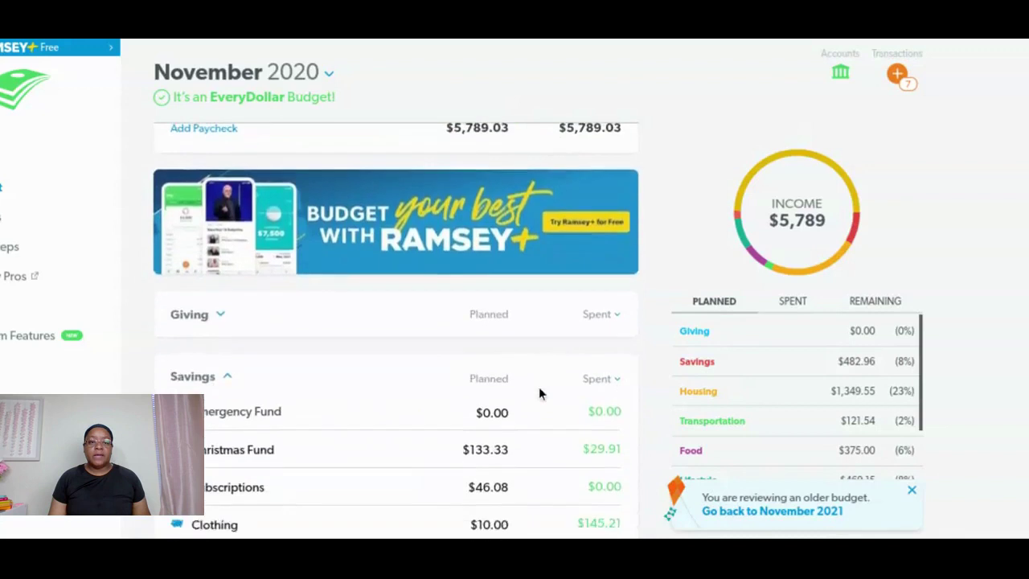
scroll(539, 387, "down", 3)
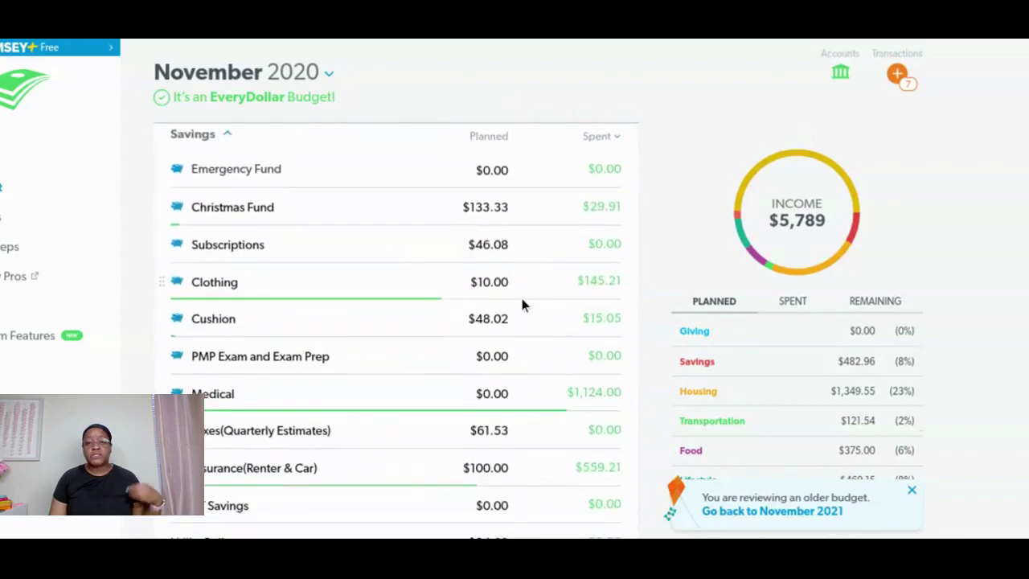
scroll(521, 304, "down", 1)
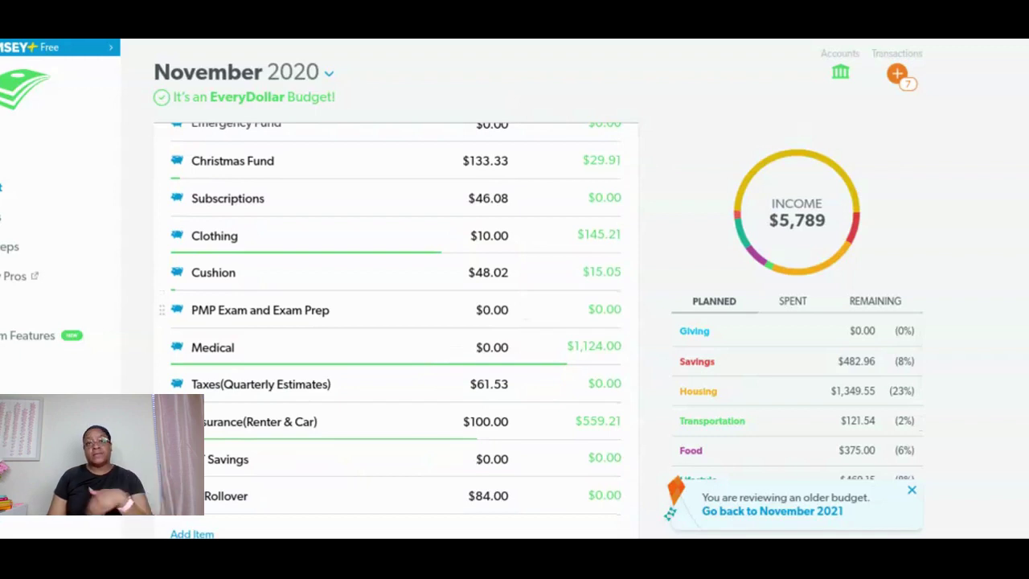
scroll(517, 299, "down", 5)
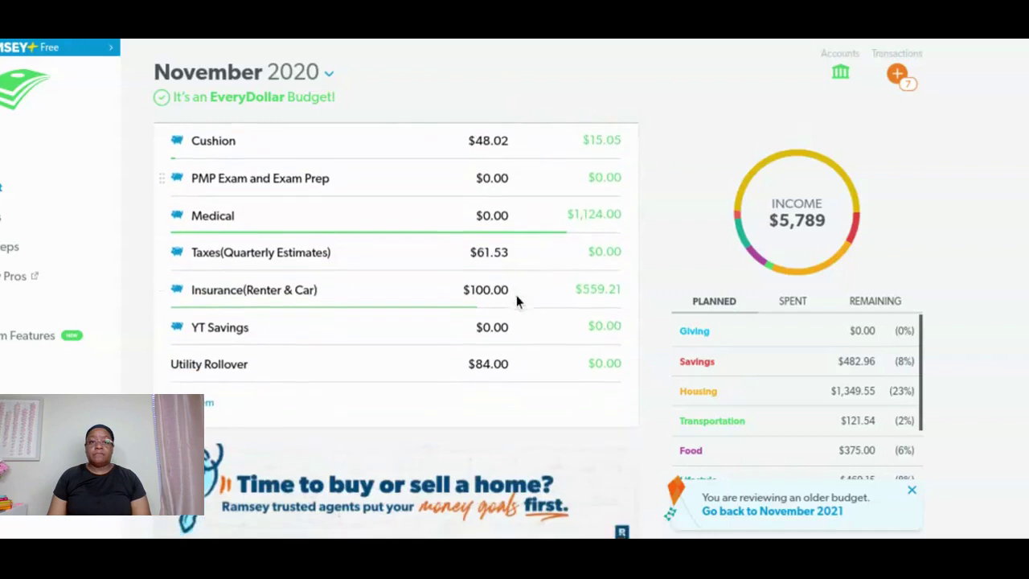
- Examine the November 2020 planned and spent amounts for Housing, Transportation, Food, Lifestyle, Insurance & Tax and Debt
scroll(517, 301, "down", 6)
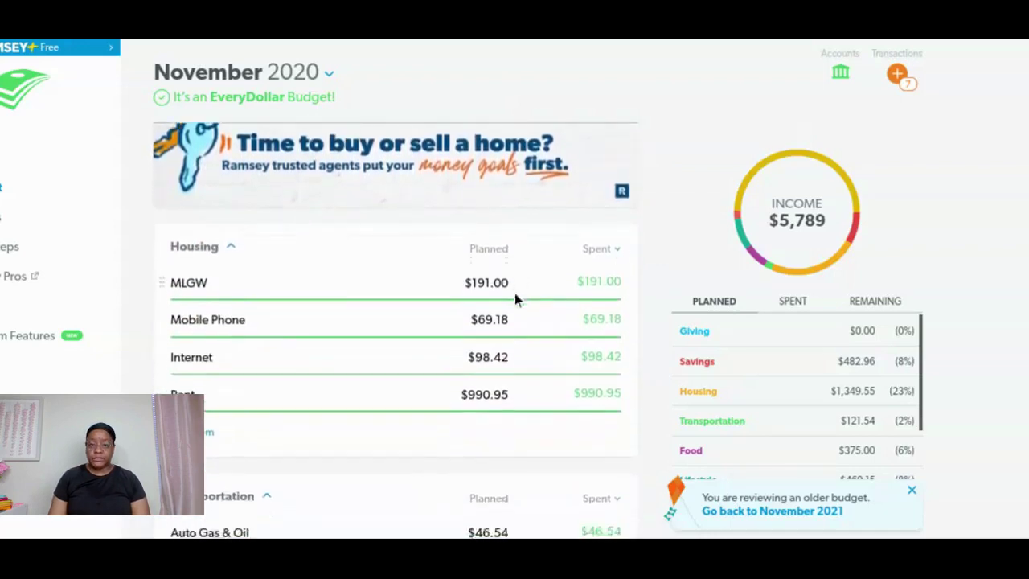
scroll(517, 300, "down", 2)
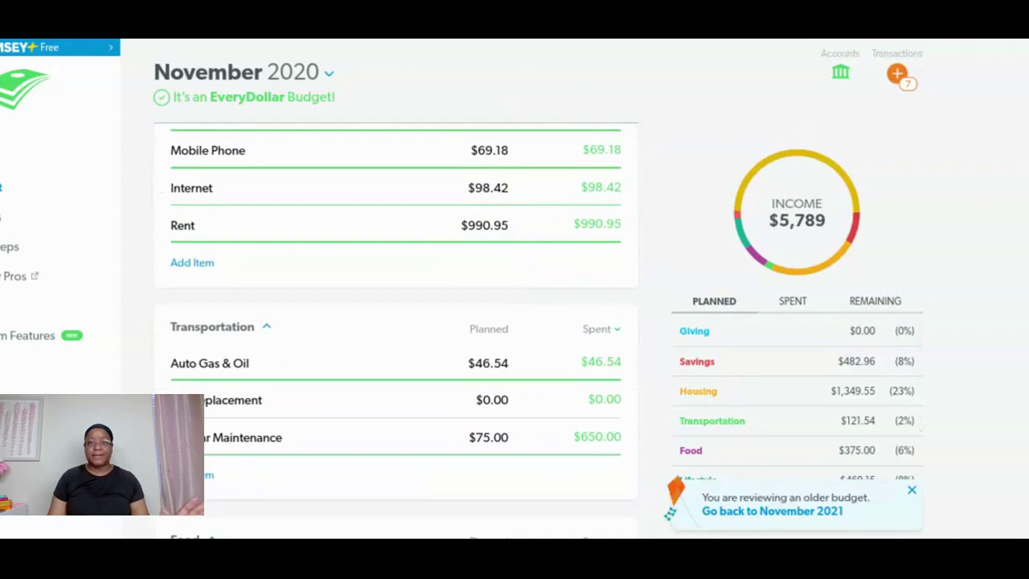
scroll(513, 297, "down", 1)
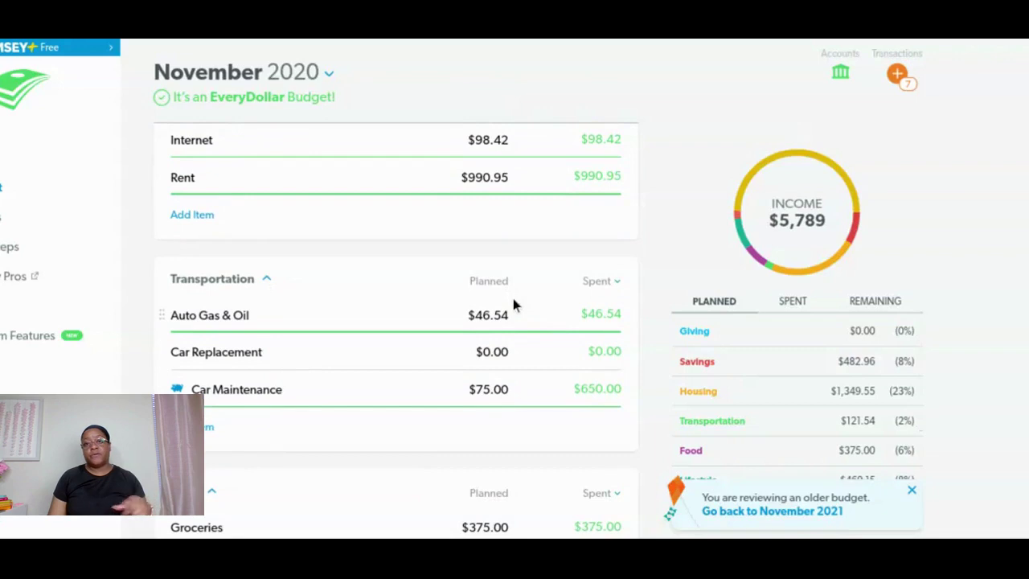
scroll(513, 300, "down", 2)
scroll(515, 308, "down", 4)
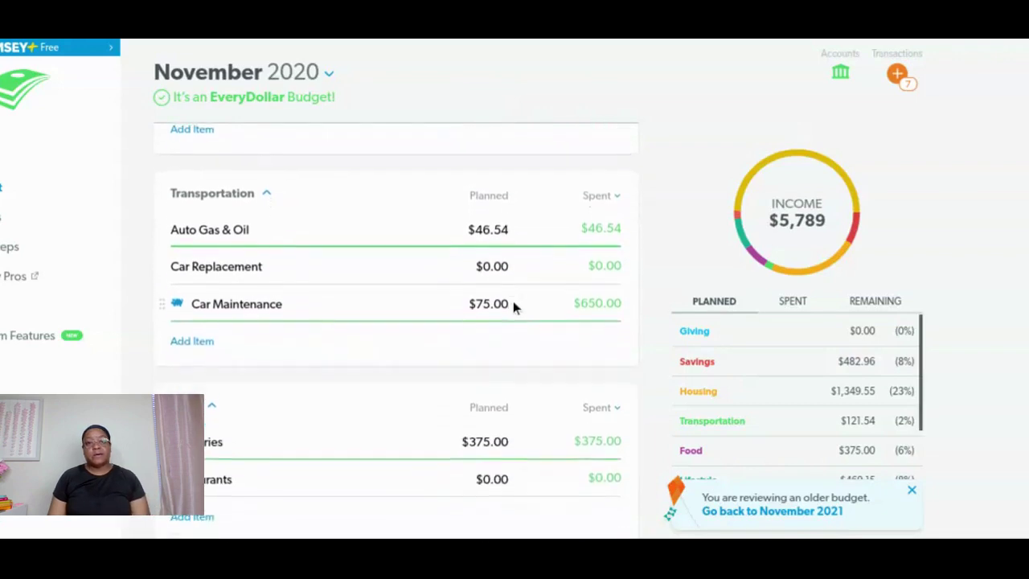
scroll(513, 302, "down", 6)
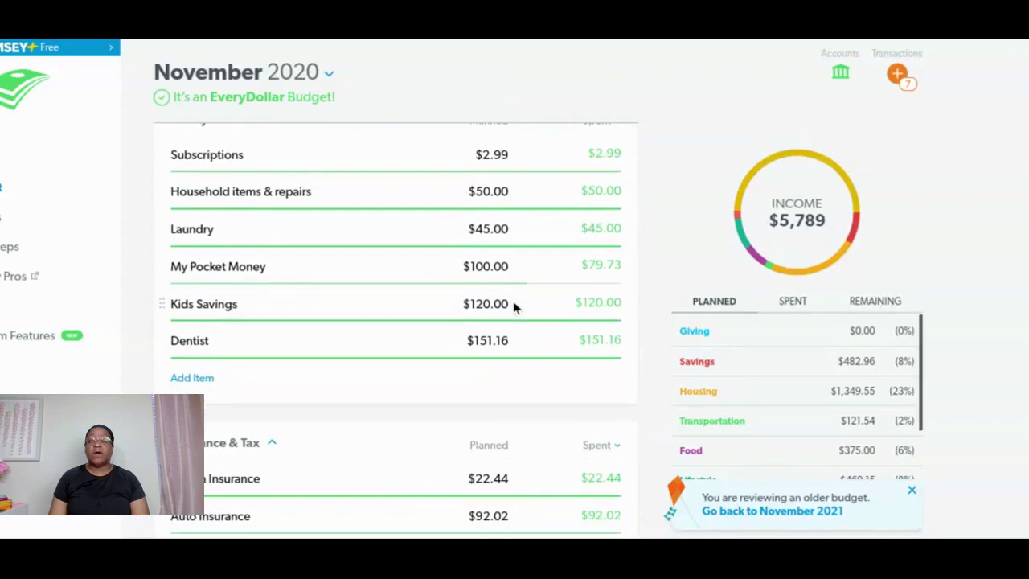
scroll(513, 303, "down", 3)
scroll(513, 305, "down", 1)
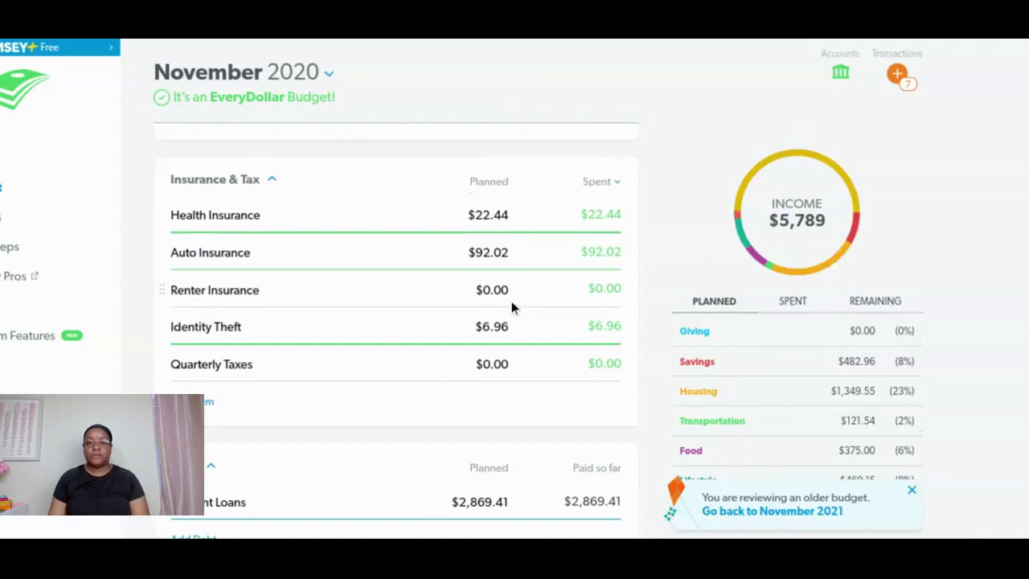
scroll(456, 336, "down", 1)
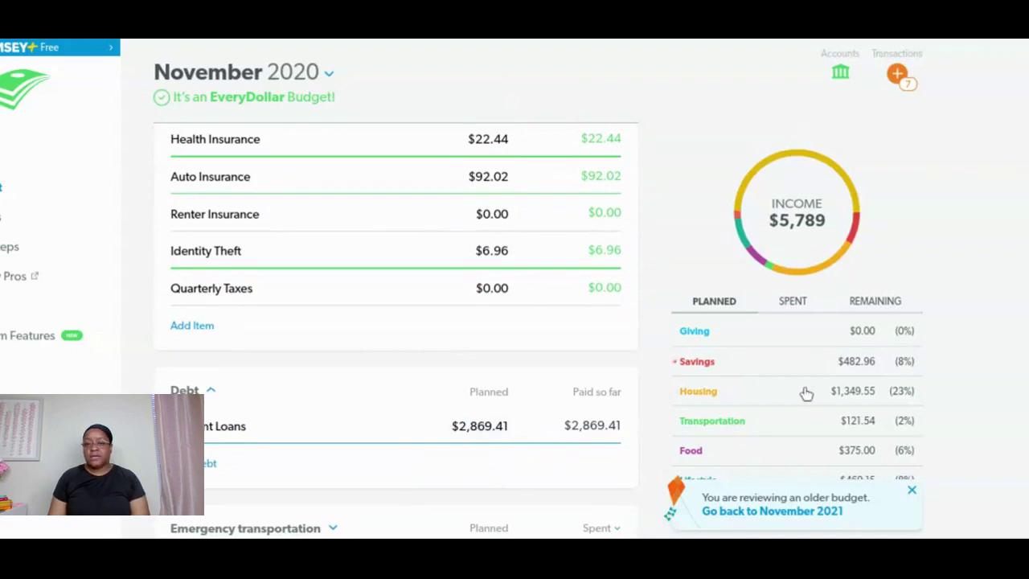
- Review the November 2020 planned totals per category, and return to the November 2021 budget
scroll(807, 389, "down", 1)
scroll(809, 386, "down", 2)
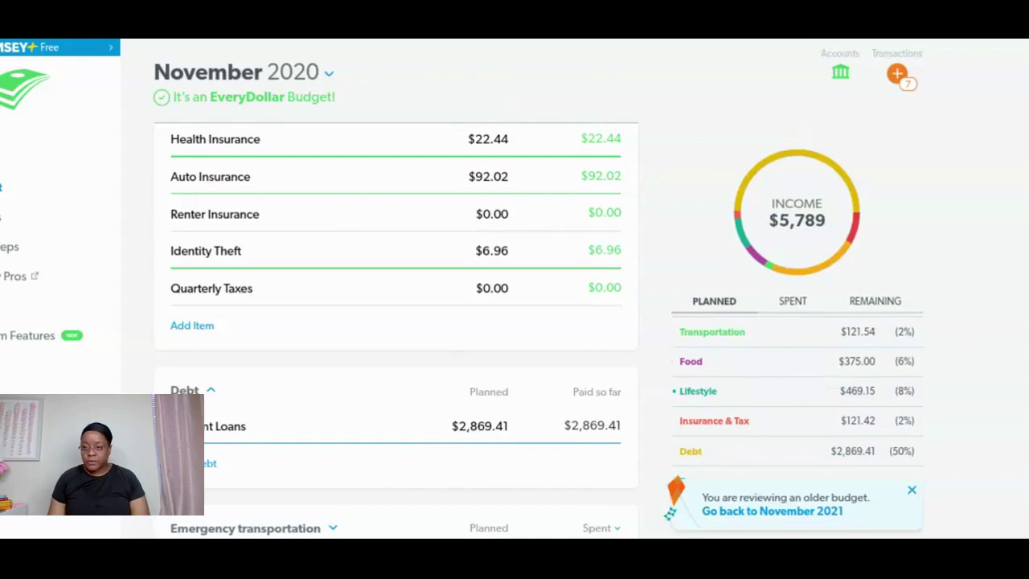
scroll(790, 405, "down", 1)
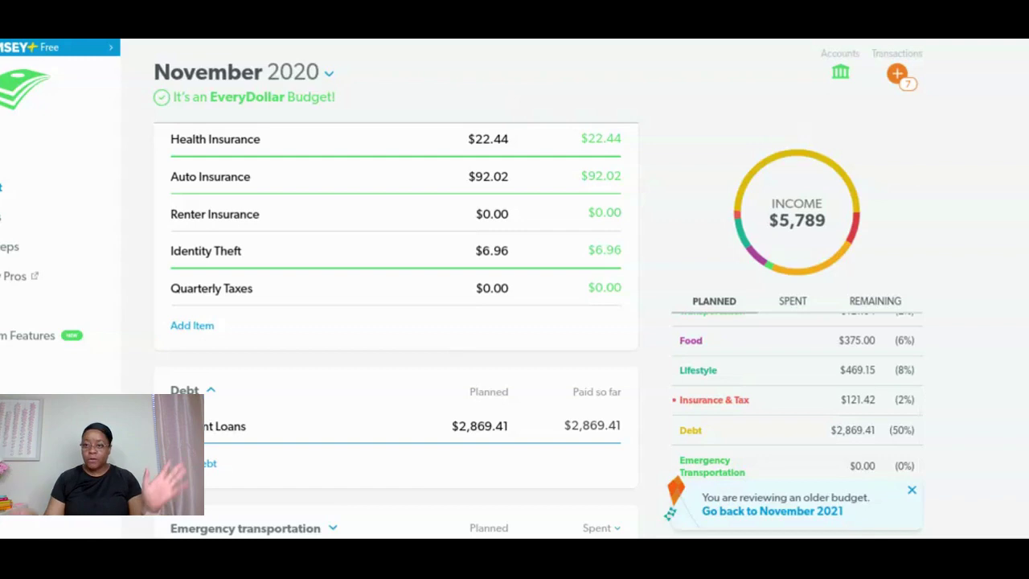
left_click(816, 512)
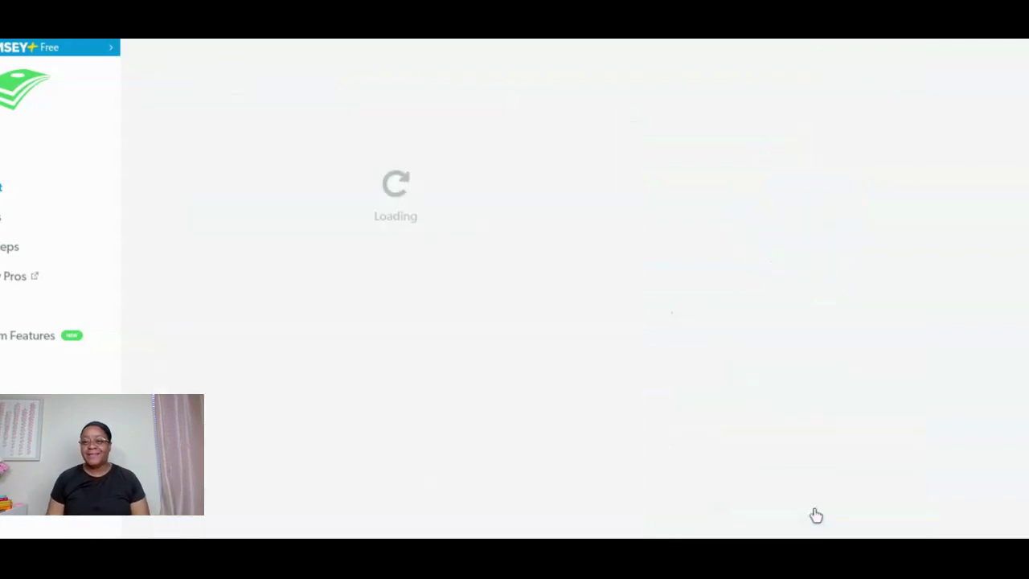